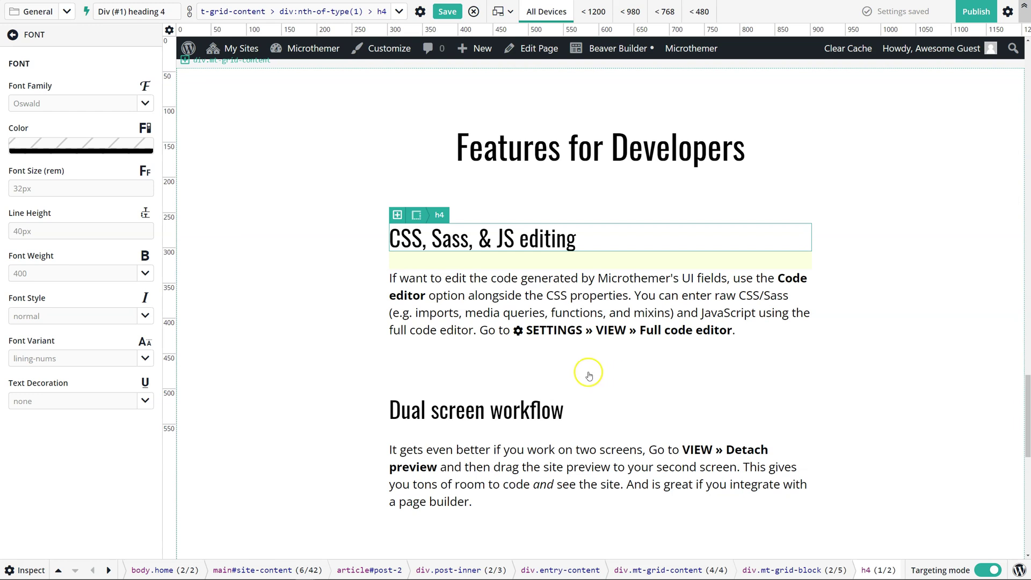
Step: Target the 'CSS, Sass, & JS editing' h4 heading (Oswald, 32px, weight 400) and scroll the preview
{"action": "left_click", "coordinate": [533, 299]}
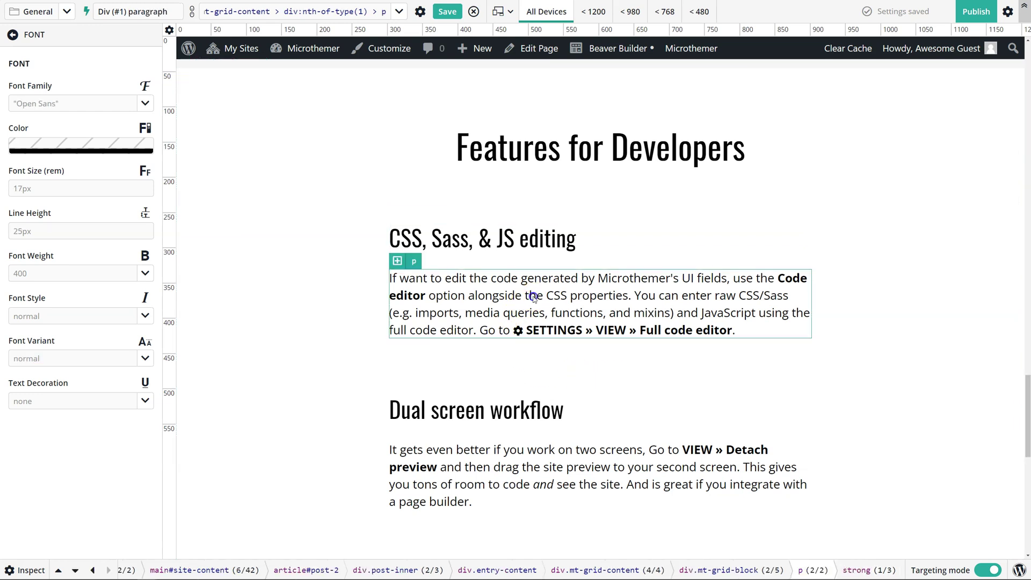
{"action": "left_click", "coordinate": [599, 239]}
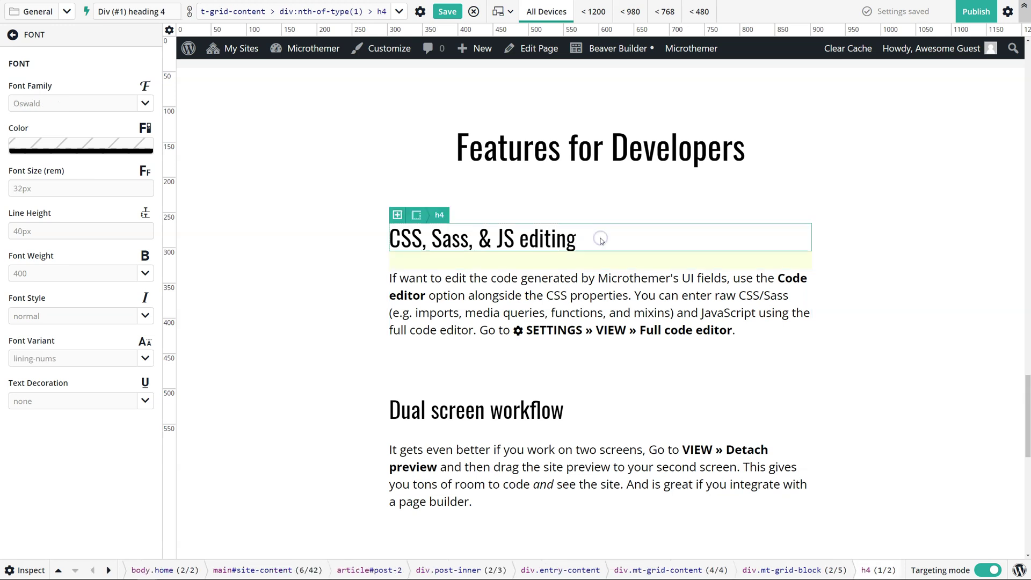
{"action": "left_click", "coordinate": [466, 242]}
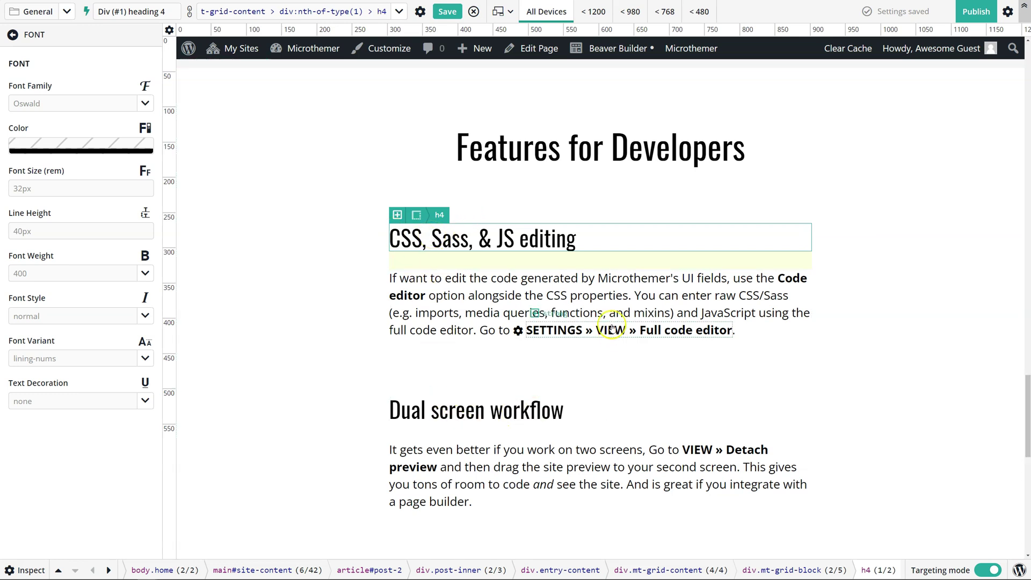
{"action": "scroll", "coordinate": [610, 329], "scroll_direction": "down", "scroll_amount": 1}
{"action": "scroll", "coordinate": [610, 328], "scroll_direction": "down", "scroll_amount": 5}
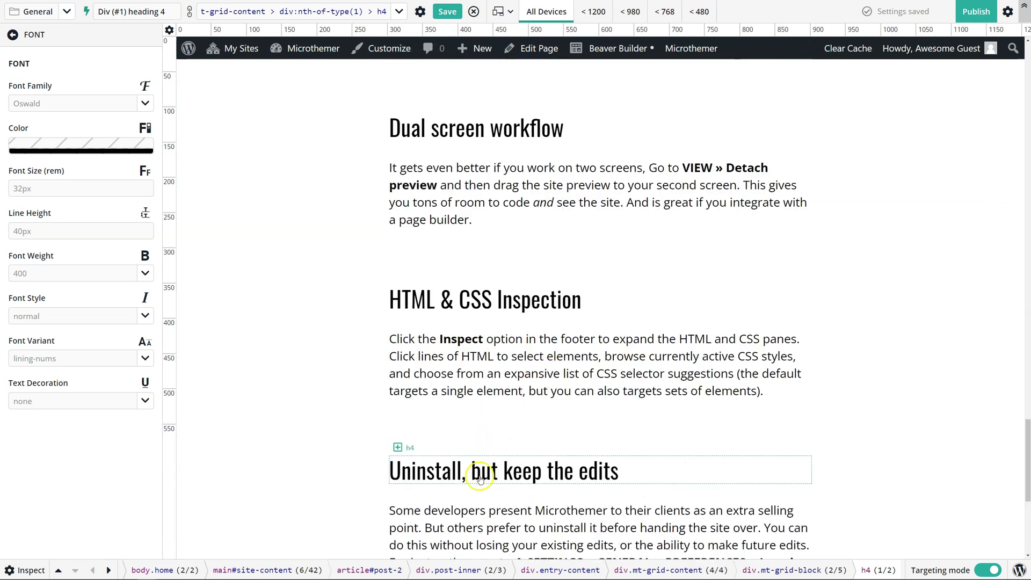
{"action": "scroll", "coordinate": [537, 247], "scroll_direction": "up", "scroll_amount": 4}
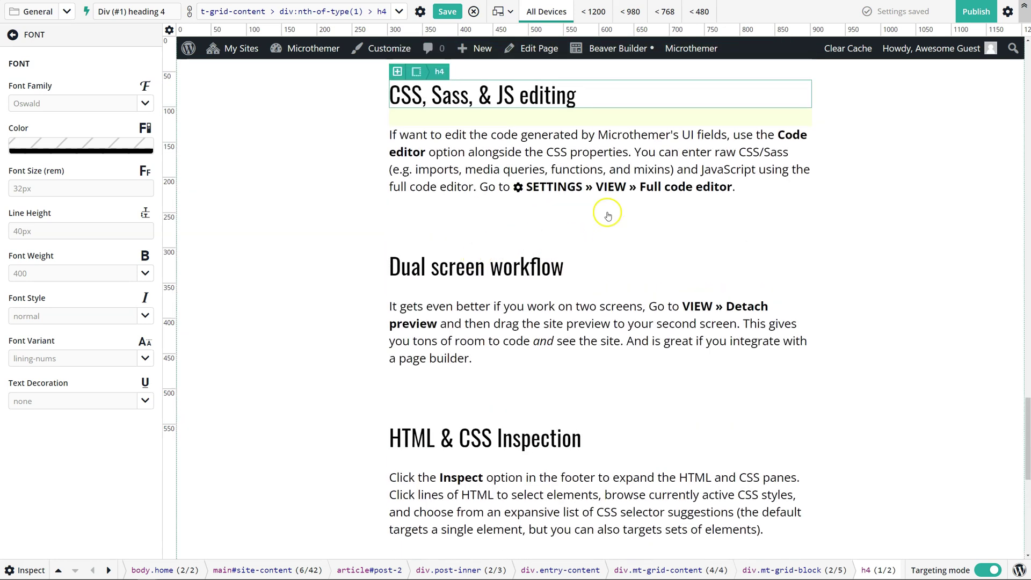
Step: Briefly target all .mt-grid-block > h4 headings, then reselect only the 'CSS, Sass, & JS editing' heading
{"action": "left_click", "coordinate": [399, 12]}
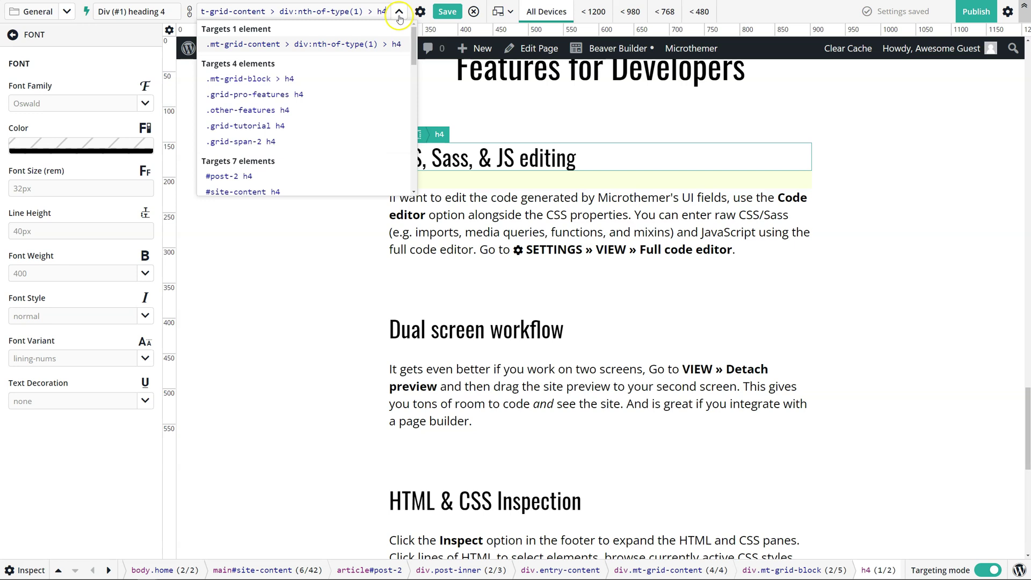
{"action": "left_click", "coordinate": [265, 79]}
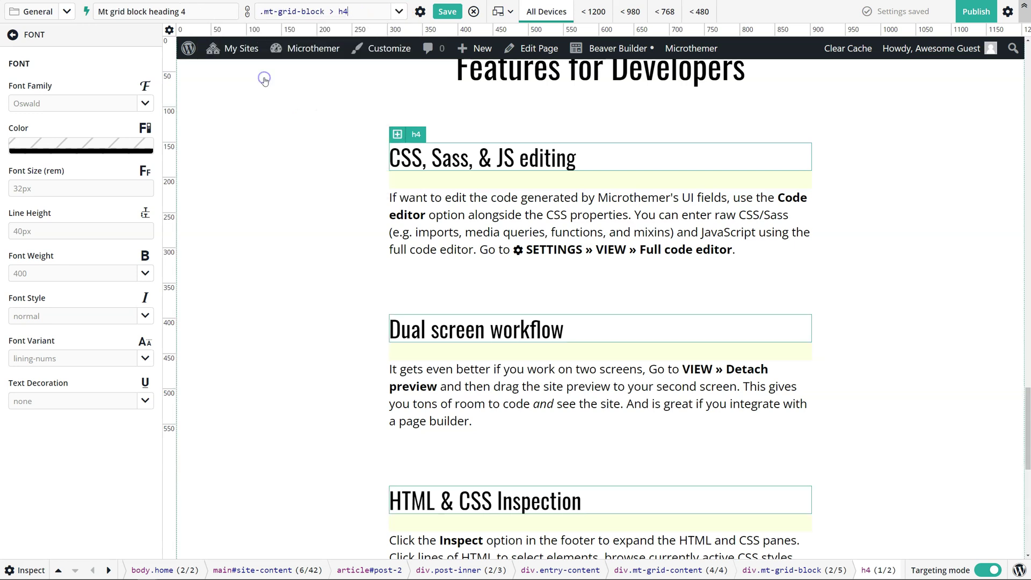
{"action": "left_click", "coordinate": [503, 215]}
{"action": "left_click", "coordinate": [603, 159]}
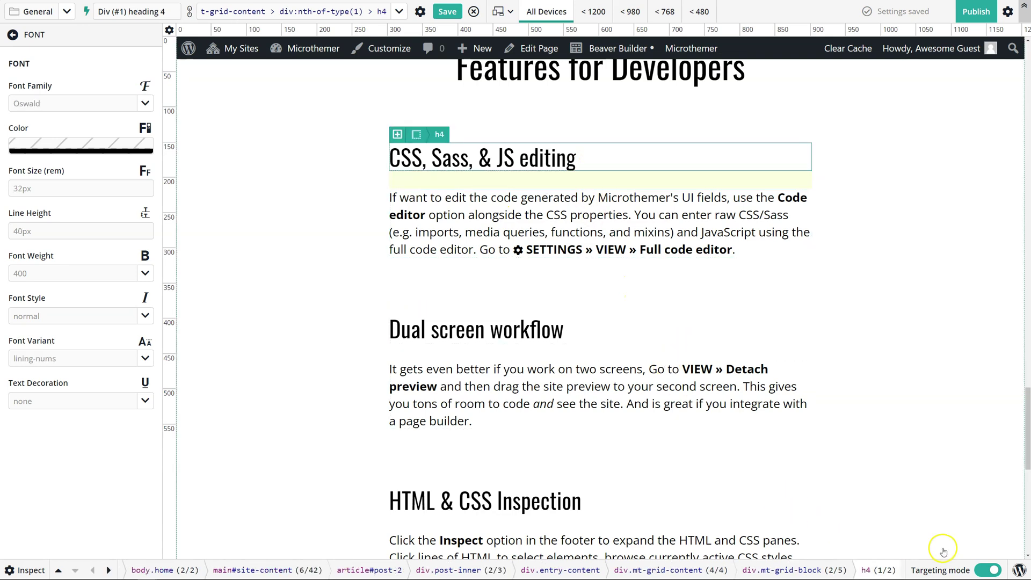
{"action": "left_click", "coordinate": [986, 573]}
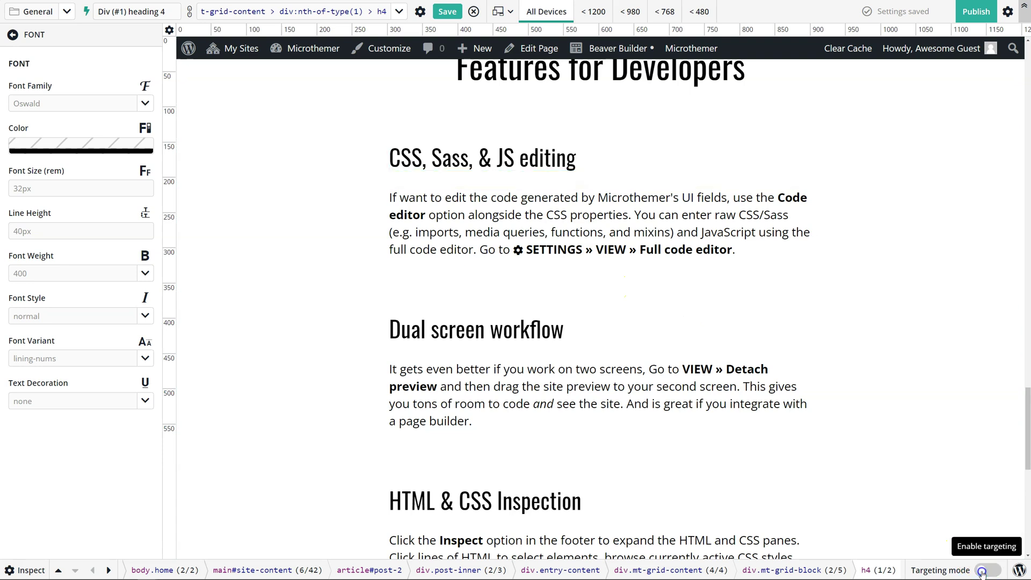
{"action": "scroll", "coordinate": [647, 337], "scroll_direction": "down", "scroll_amount": 10}
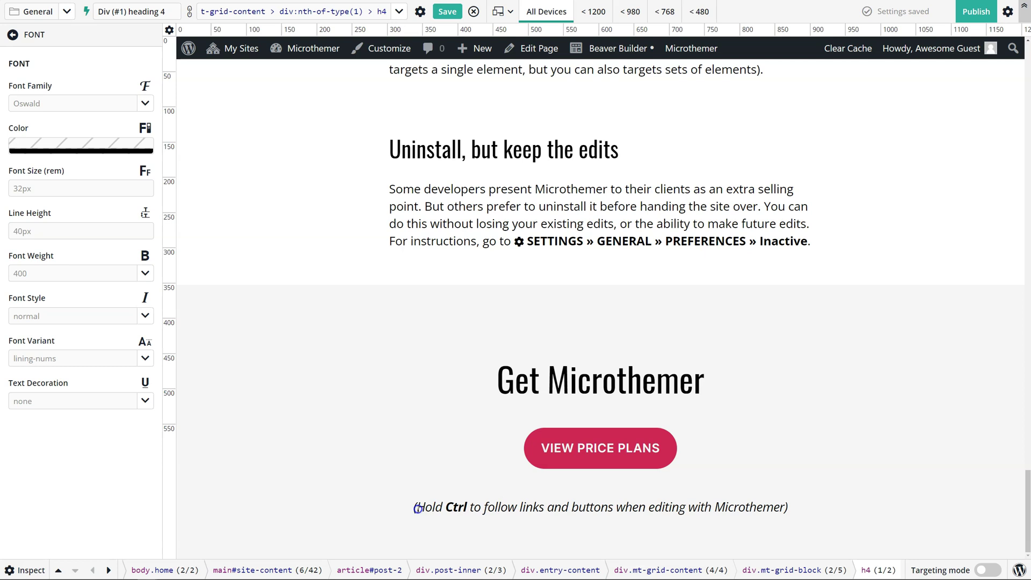
{"action": "left_click_drag", "start_coordinate": [417, 509], "coordinate": [462, 509]}
{"action": "scroll", "coordinate": [537, 204], "scroll_direction": "up", "scroll_amount": 8}
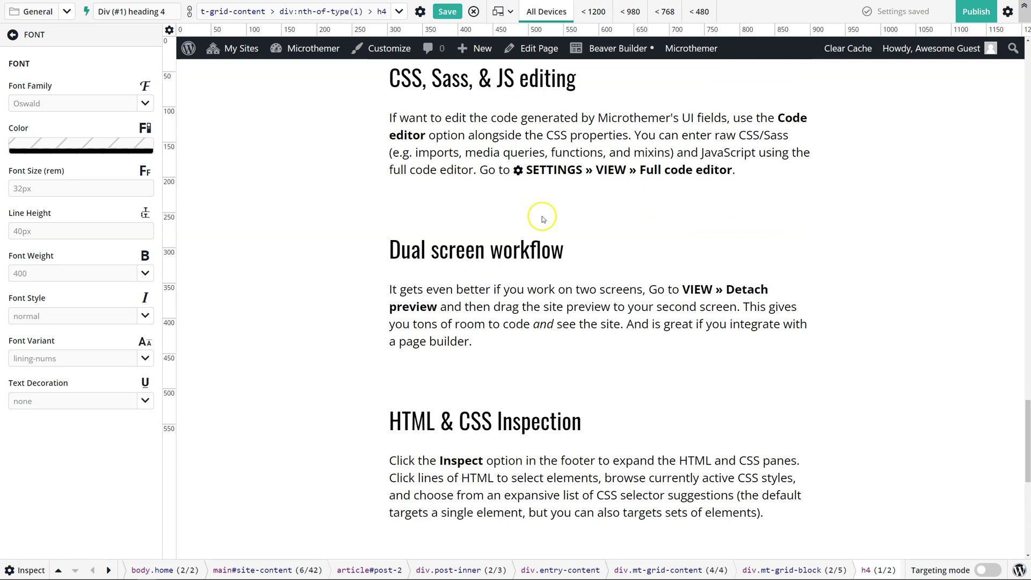
{"action": "mouse_move", "coordinate": [972, 578]}
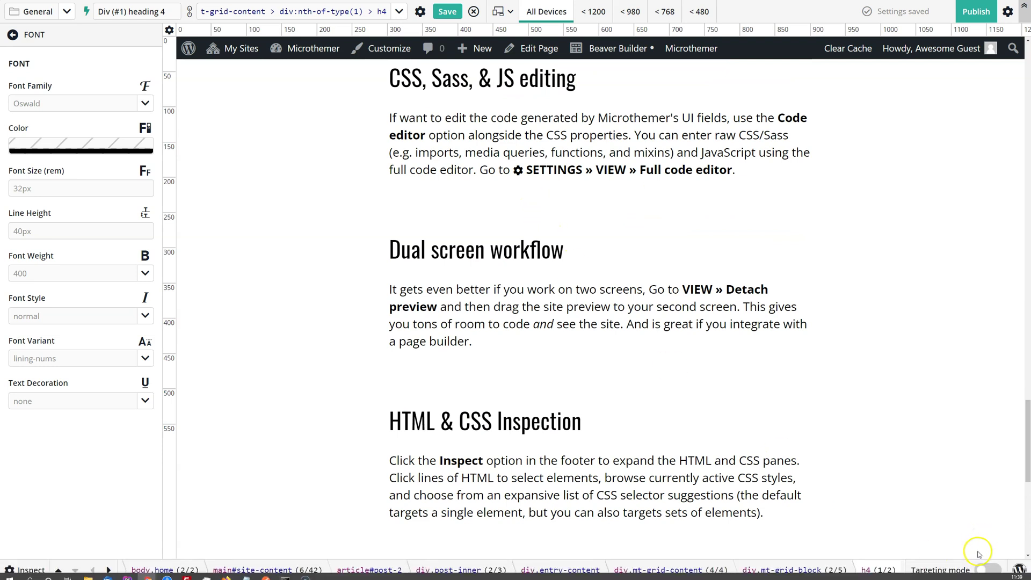
{"action": "scroll", "coordinate": [666, 298], "scroll_direction": "up", "scroll_amount": 2}
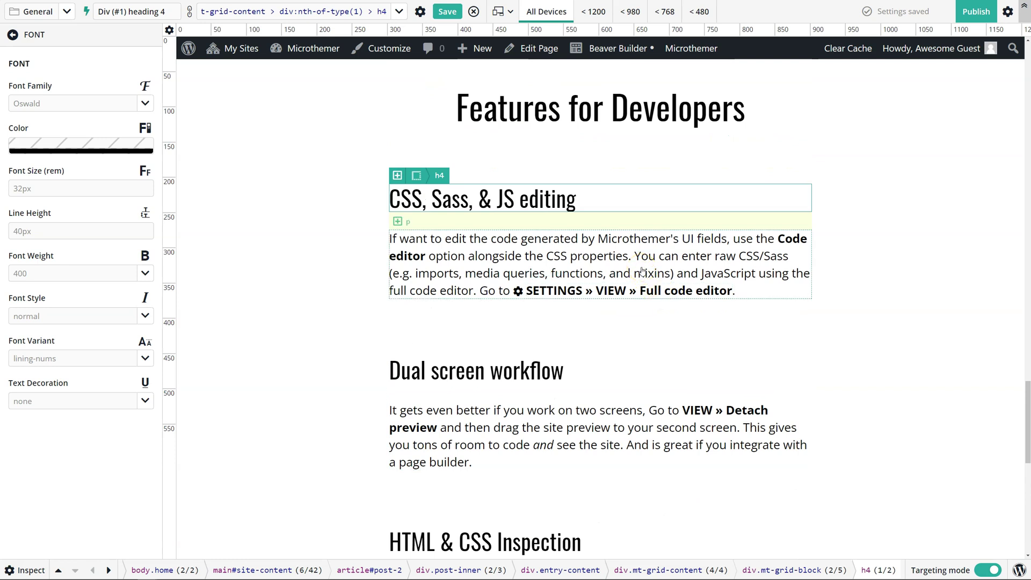
Step: Browse the heading's selector suggestions, grouped by how many elements each targets
{"action": "left_click", "coordinate": [413, 15]}
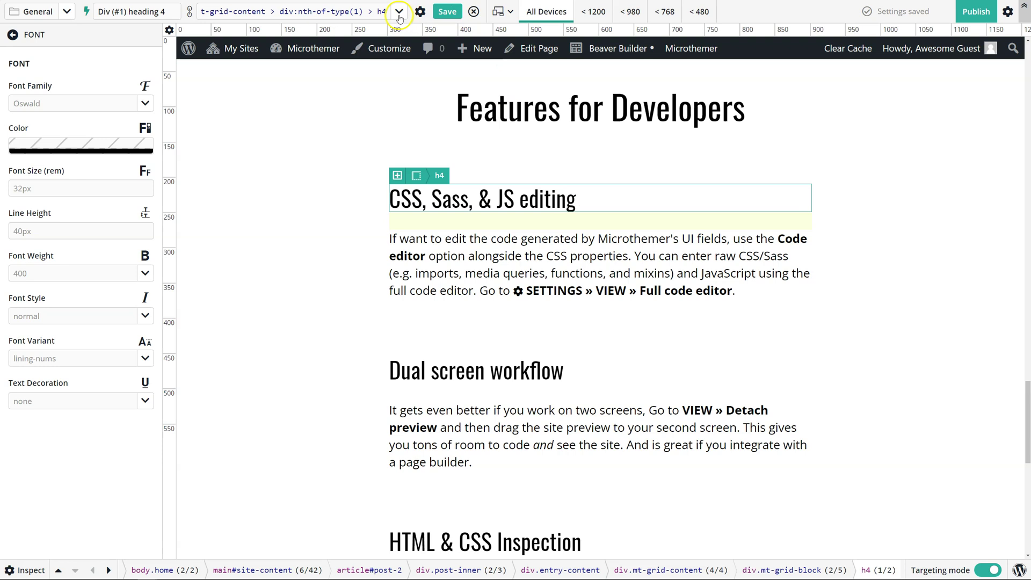
{"action": "left_click", "coordinate": [399, 15]}
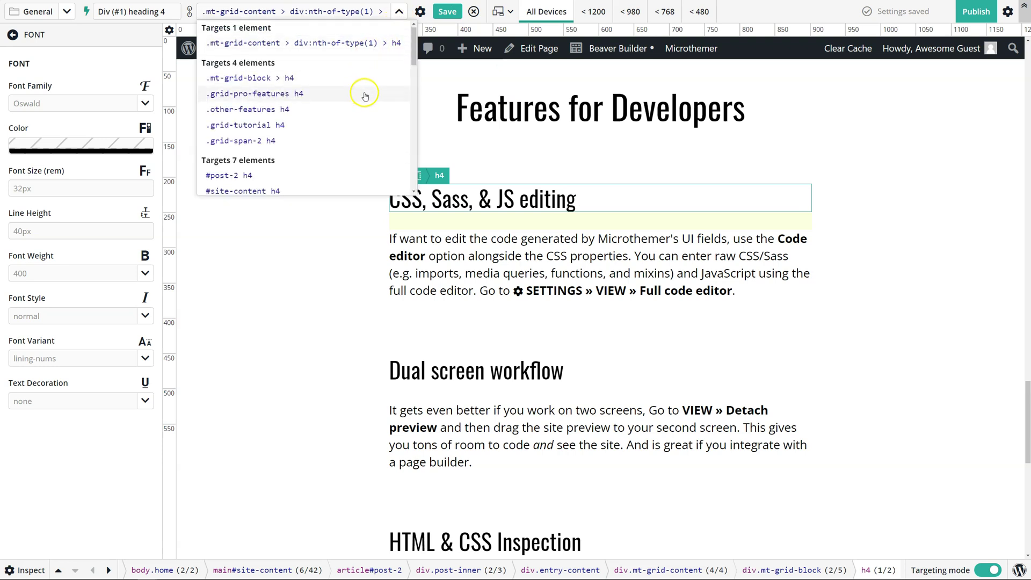
{"action": "scroll", "coordinate": [364, 94], "scroll_direction": "down", "scroll_amount": 5}
{"action": "scroll", "coordinate": [365, 97], "scroll_direction": "up", "scroll_amount": 4}
{"action": "scroll", "coordinate": [365, 97], "scroll_direction": "up", "scroll_amount": 1}
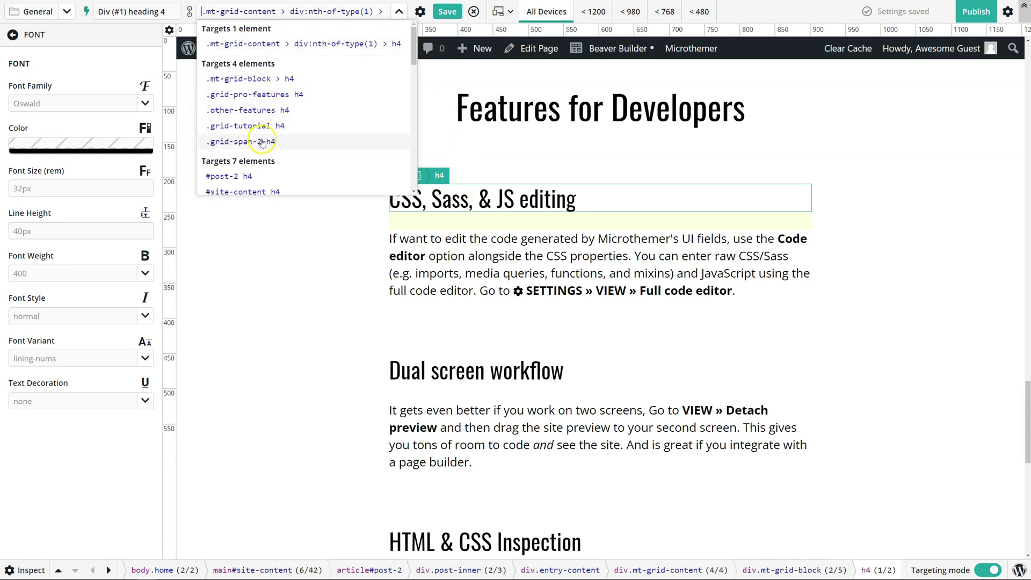
{"action": "scroll", "coordinate": [290, 109], "scroll_direction": "down", "scroll_amount": 6}
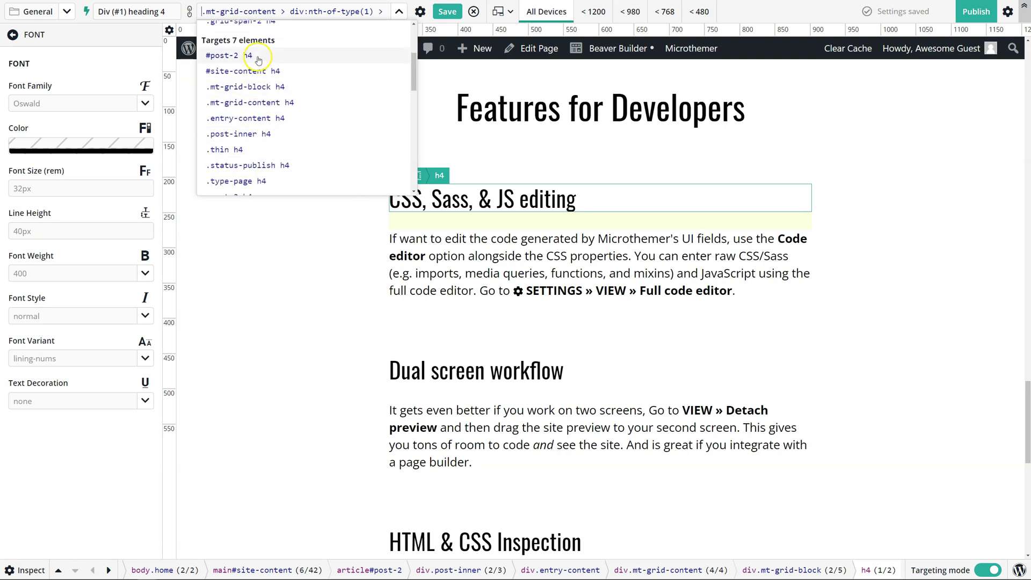
{"action": "scroll", "coordinate": [285, 105], "scroll_direction": "up", "scroll_amount": 6}
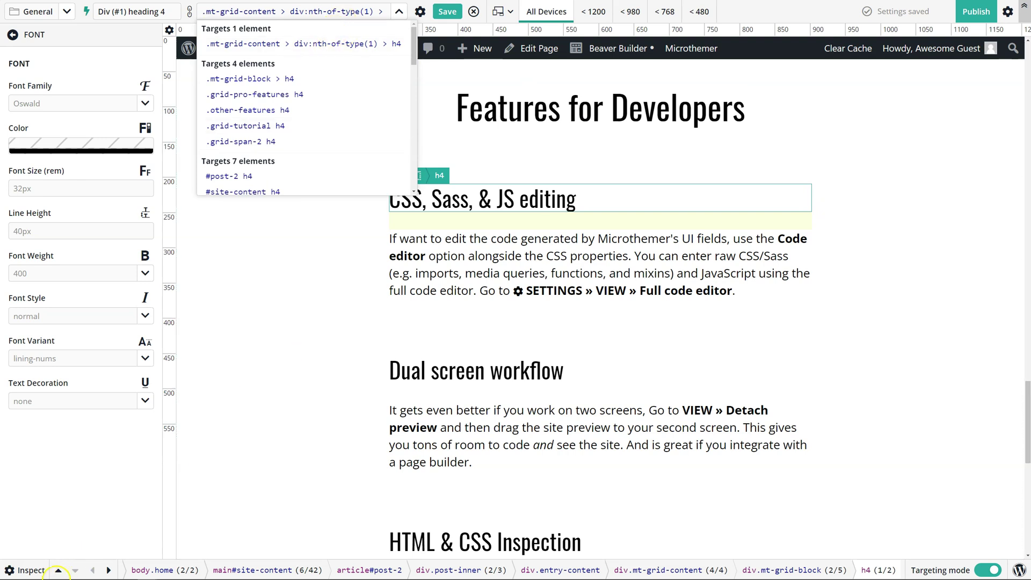
Step: Show the inspection panes and switch the selector to .grid-pro-features h4, named 'Grid pro features heading 4'
{"action": "left_click", "coordinate": [31, 572]}
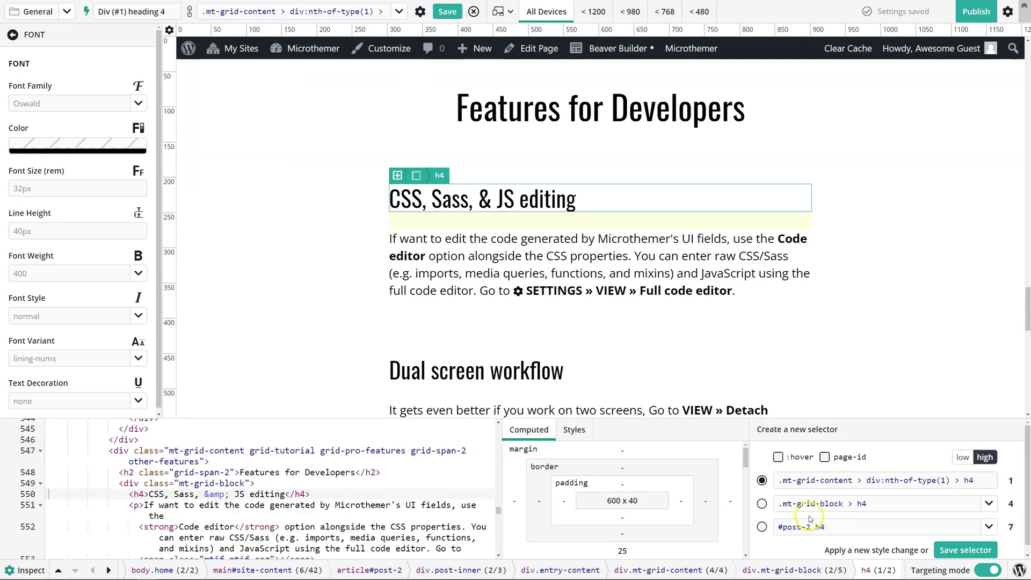
{"action": "left_click", "coordinate": [400, 15]}
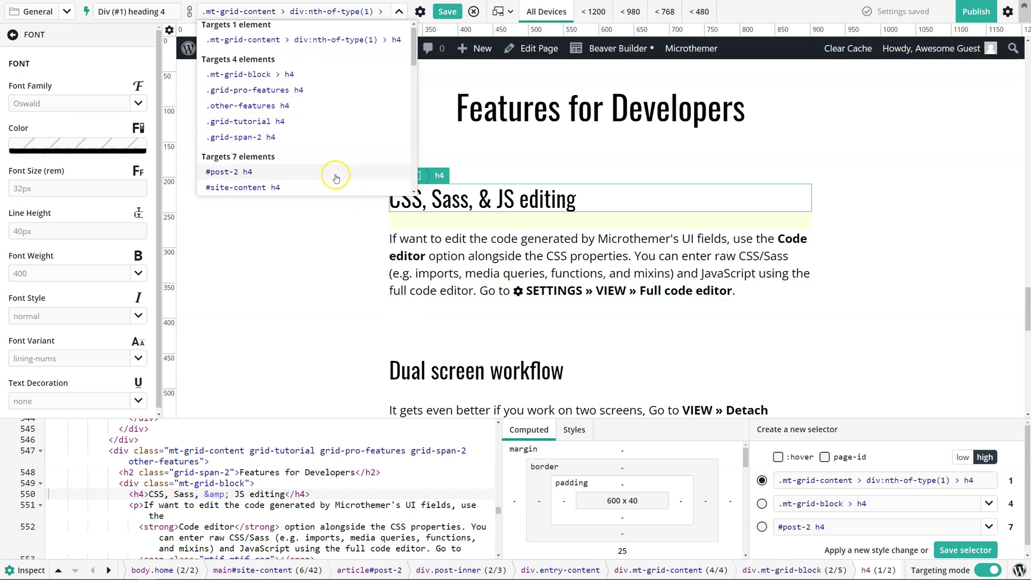
{"action": "scroll", "coordinate": [279, 98], "scroll_direction": "down", "scroll_amount": 1}
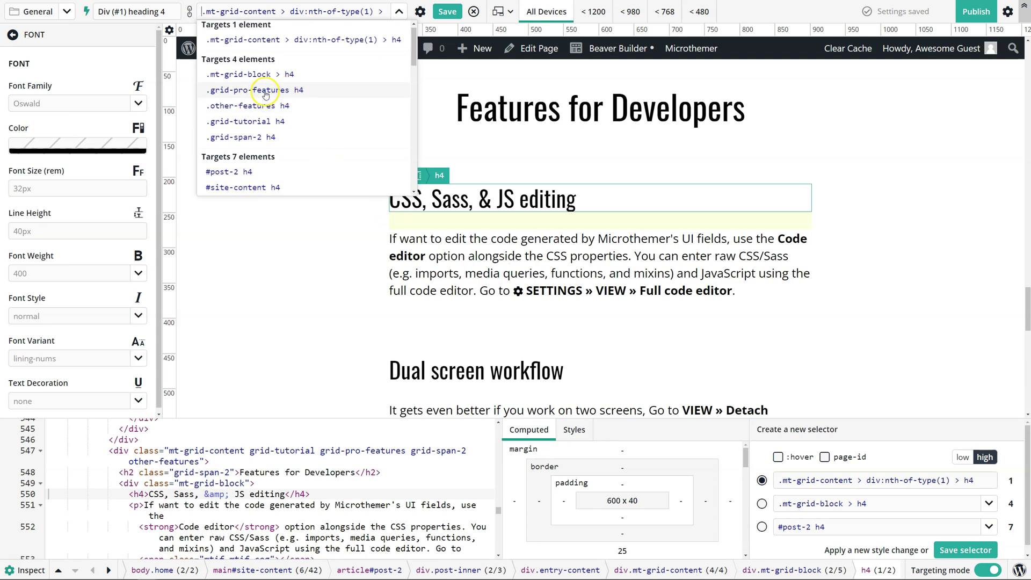
{"action": "left_click", "coordinate": [268, 92]}
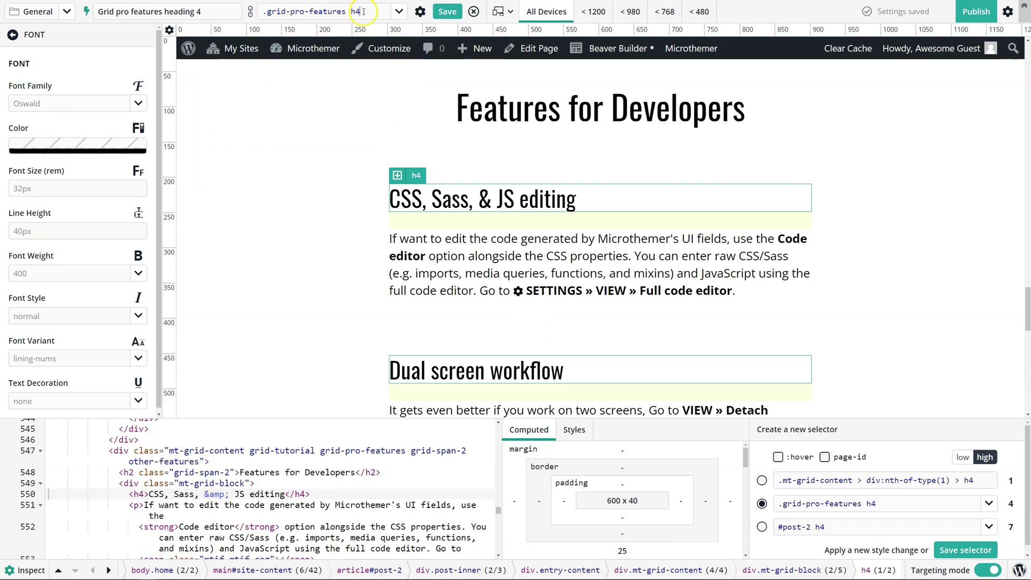
{"action": "left_click", "coordinate": [399, 11]}
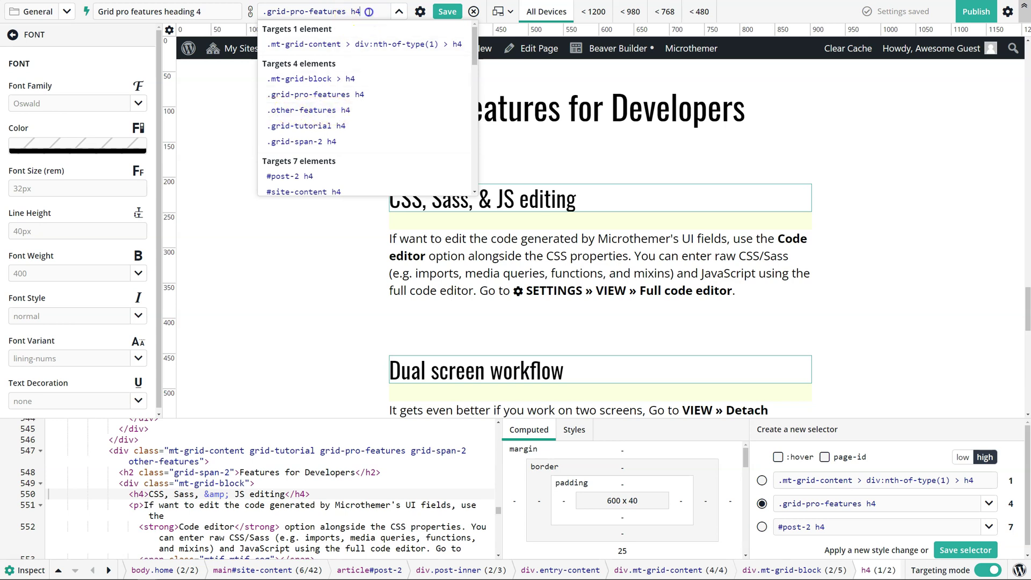
Step: Replace the selector with .other-features h4, labelled 'Other features heading 4', targeting four headings
{"action": "left_click_drag", "start_coordinate": [368, 11], "coordinate": [269, 14]}
{"action": "type", "text": "other"}
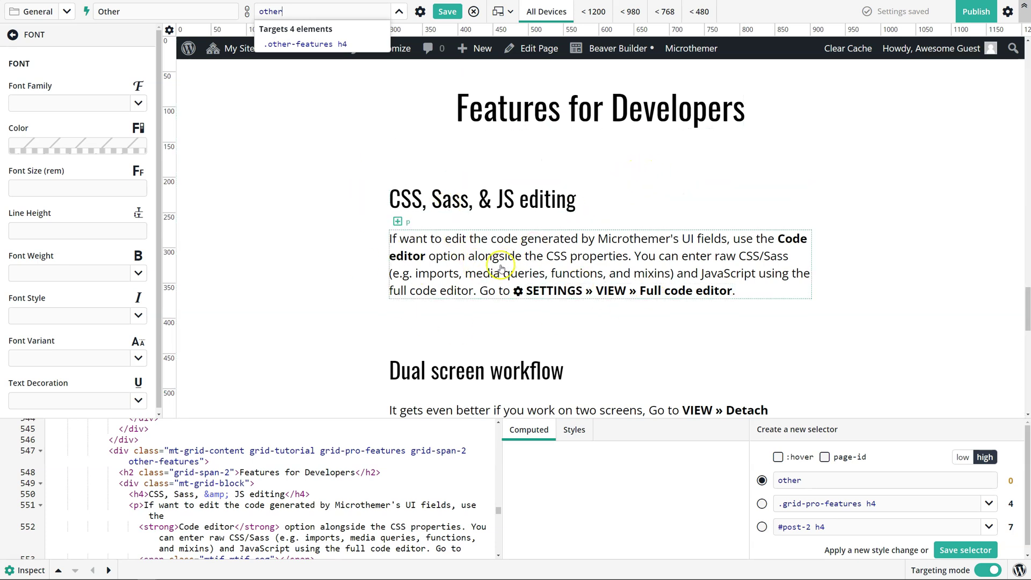
{"action": "left_click_drag", "start_coordinate": [283, 11], "coordinate": [260, 11]}
{"action": "key", "text": "BackSpace"}
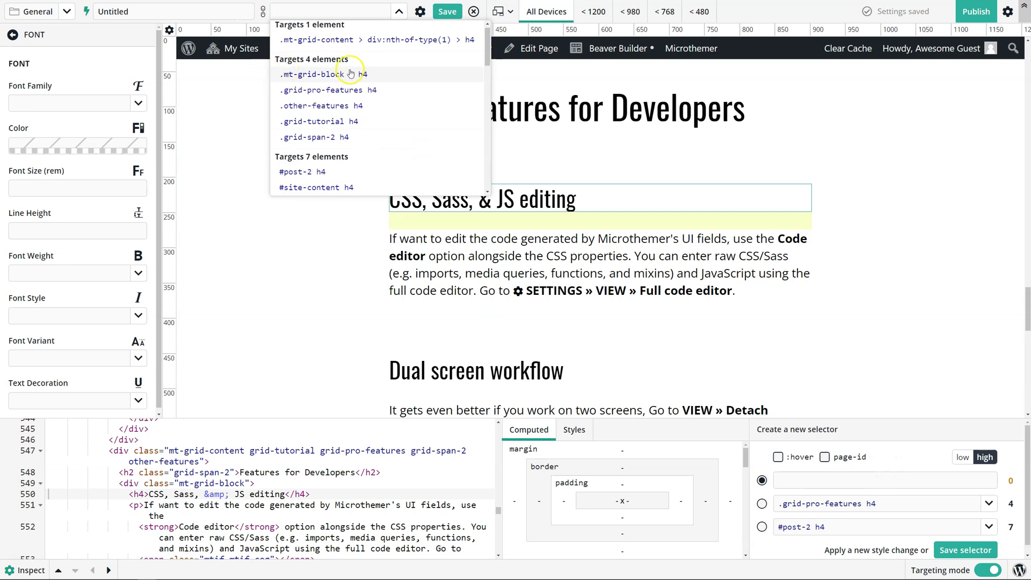
{"action": "left_click", "coordinate": [310, 105]}
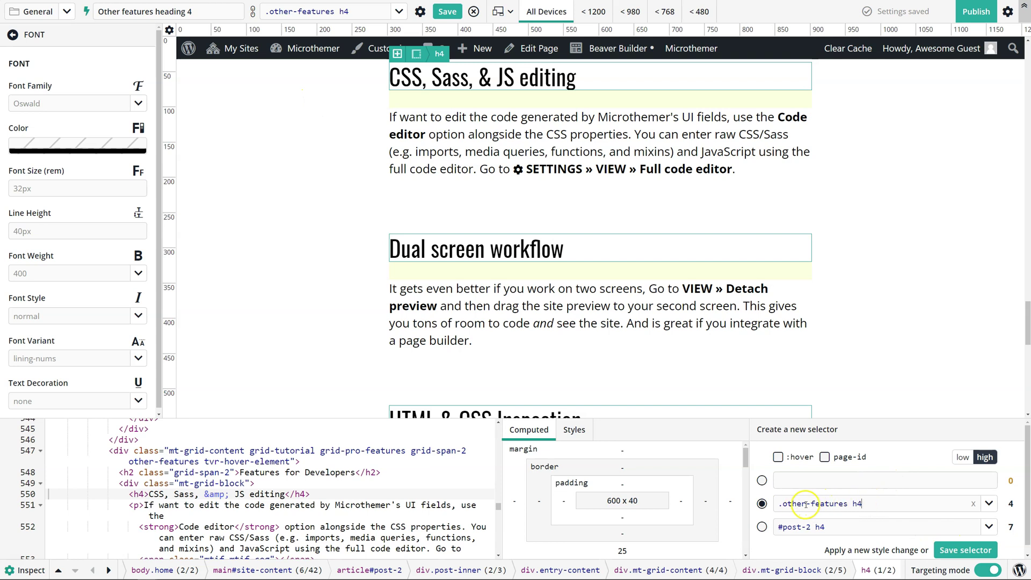
Step: Review the four-element selector alternatives, then target the 'Dual screen workflow' paragraph (Open Sans, 17px)
{"action": "scroll", "coordinate": [961, 497], "scroll_direction": "down", "scroll_amount": 1}
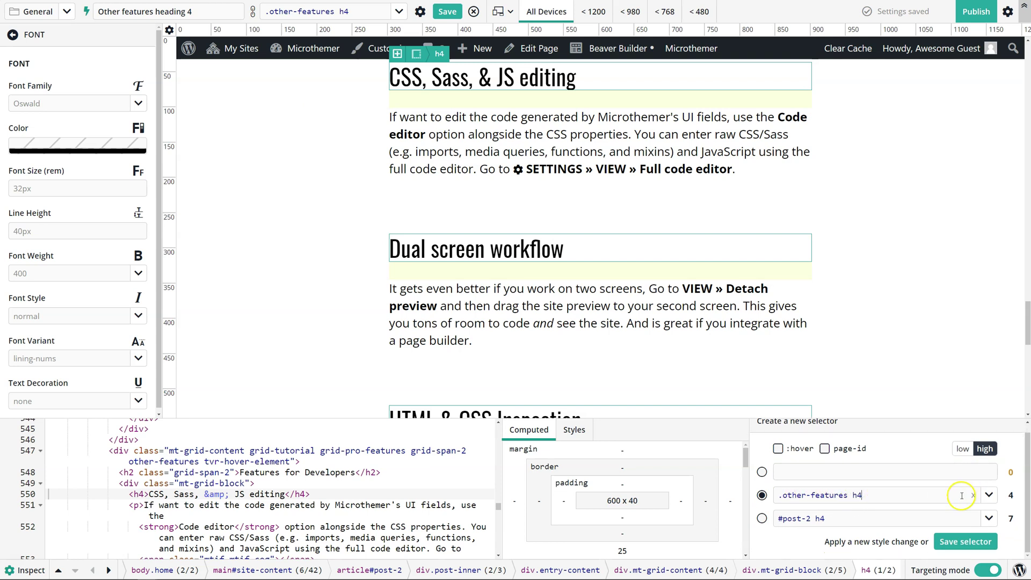
{"action": "left_click", "coordinate": [991, 495]}
{"action": "left_click", "coordinate": [992, 496]}
{"action": "left_click_drag", "start_coordinate": [892, 495], "coordinate": [779, 495]}
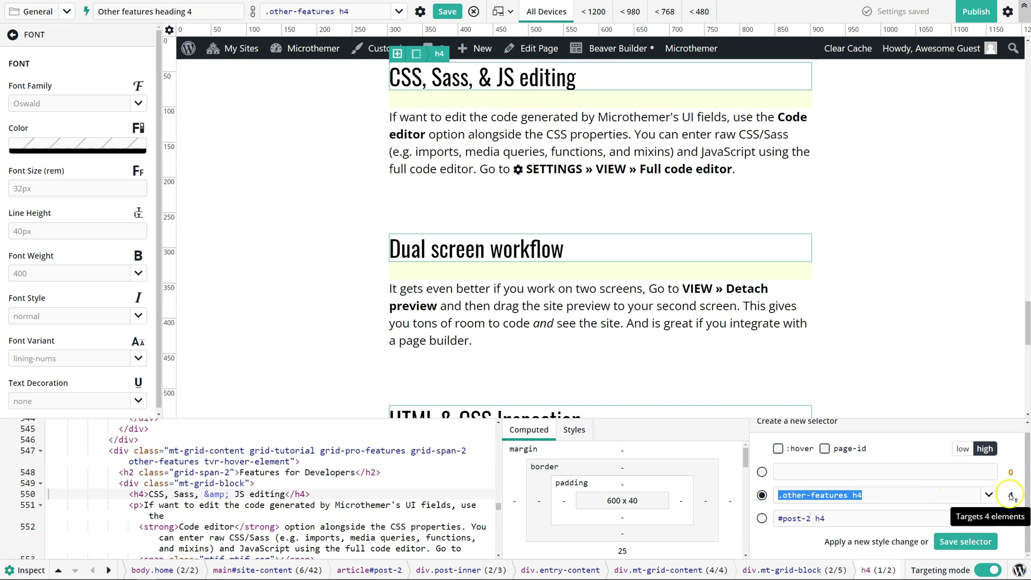
{"action": "left_click", "coordinate": [989, 495]}
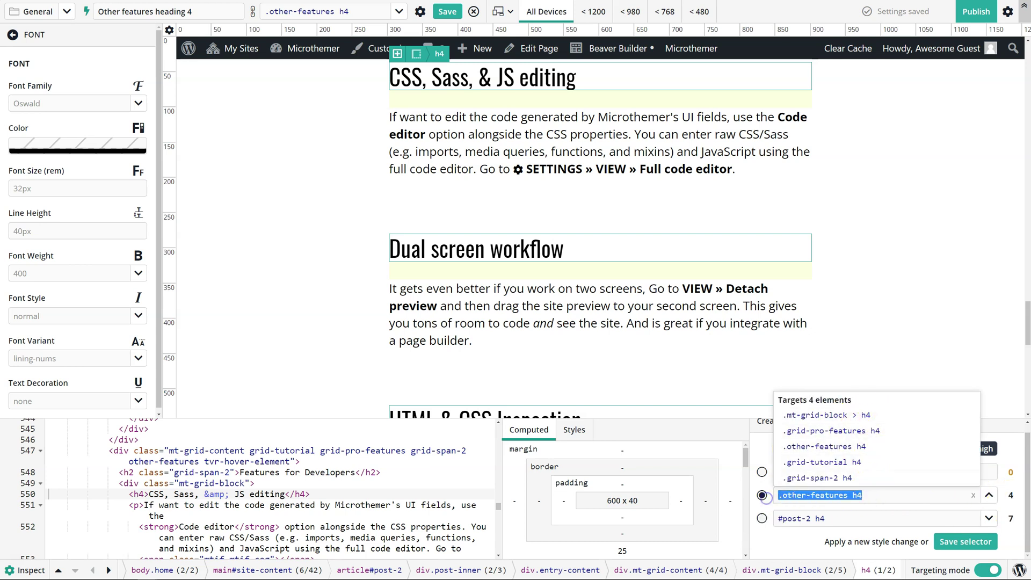
{"action": "left_click", "coordinate": [825, 495]}
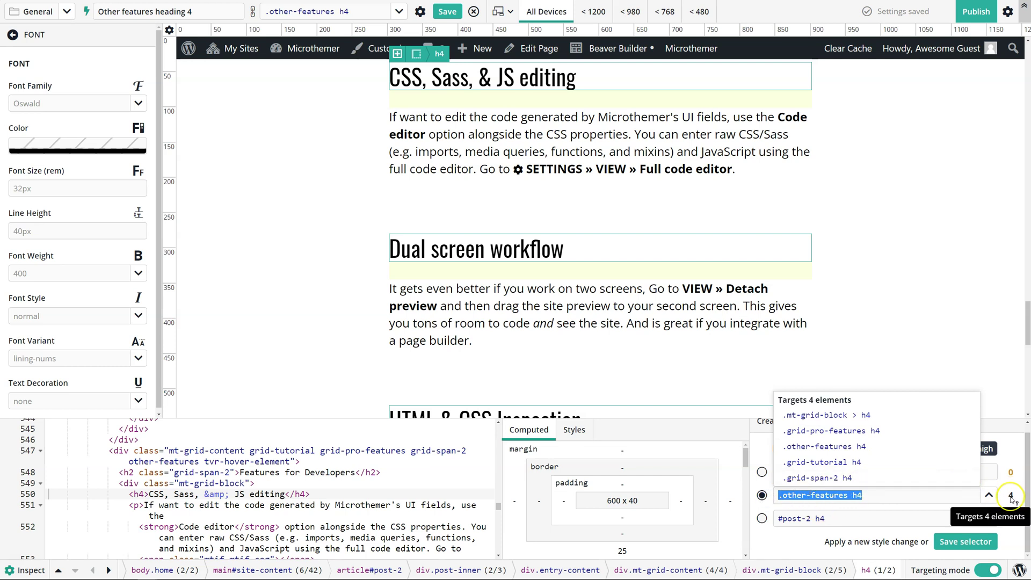
{"action": "left_click", "coordinate": [763, 442]}
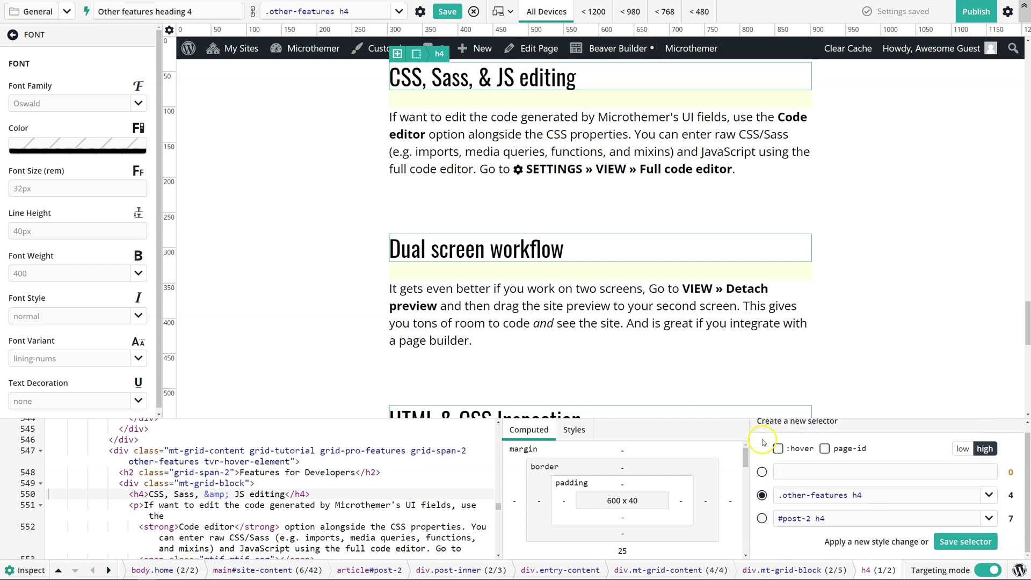
{"action": "left_click", "coordinate": [560, 304]}
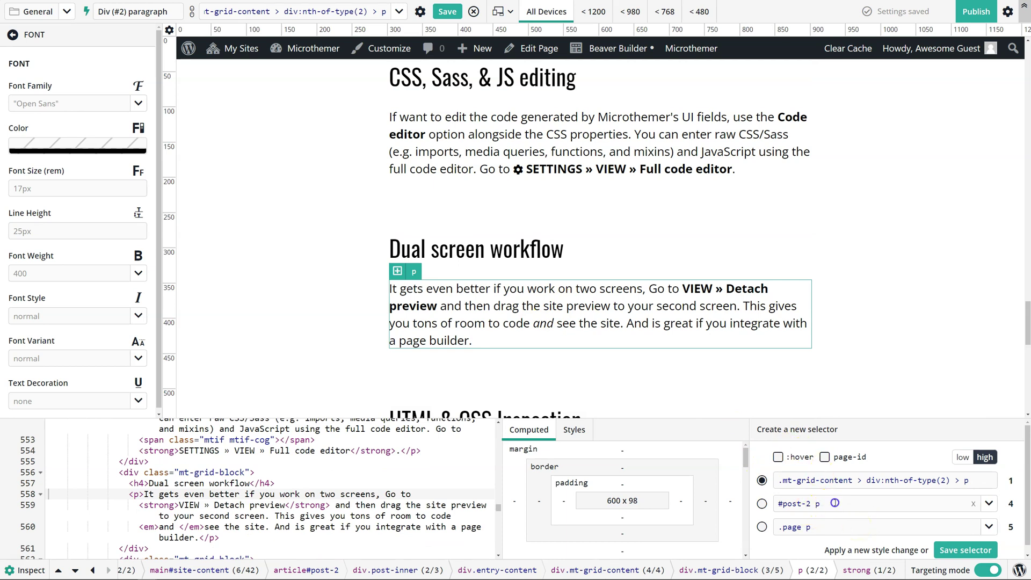
Step: Try #post-2 p, then target the 'Dual screen workflow' heading and its grid block from the HTML pane
{"action": "left_click_drag", "start_coordinate": [821, 504], "coordinate": [775, 504]}
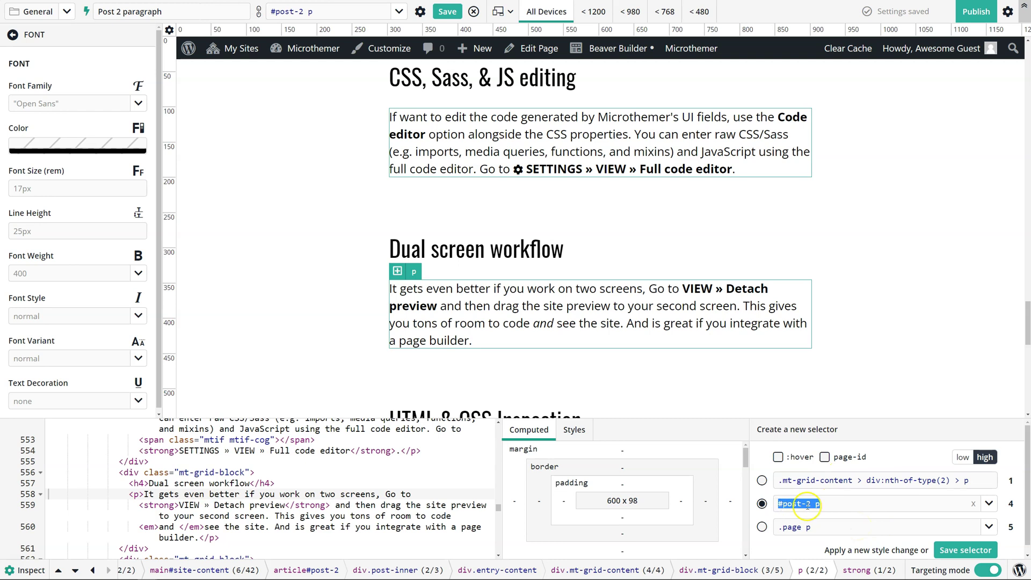
{"action": "left_click", "coordinate": [152, 487]}
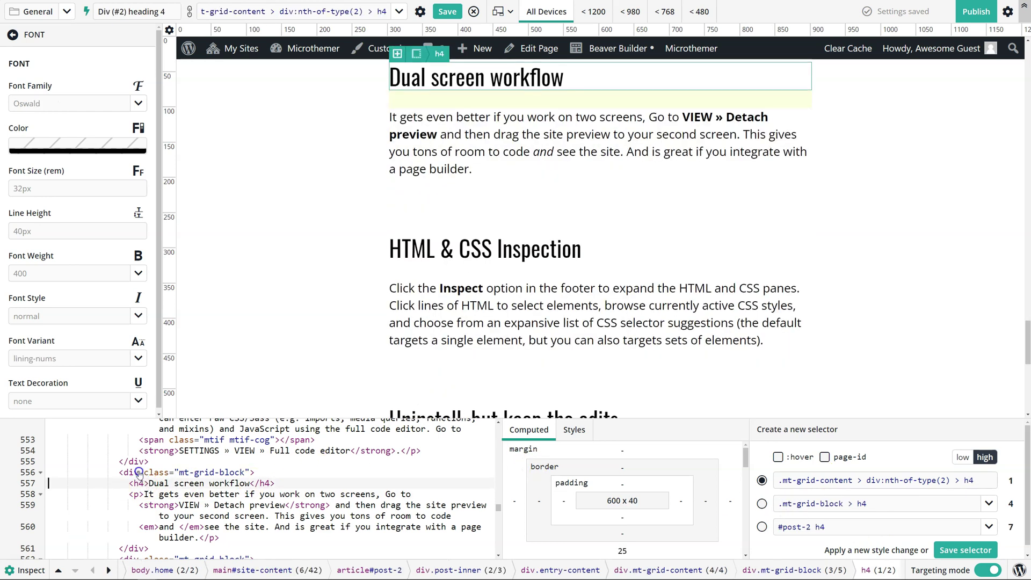
{"action": "left_click", "coordinate": [297, 484]}
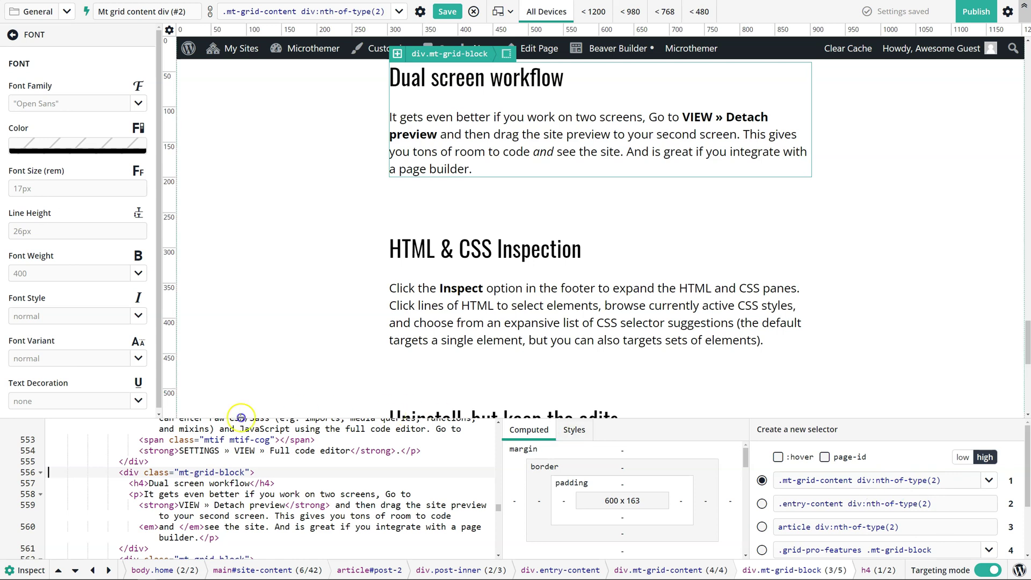
Step: Hide the inspection panes and toggle the grid block's targeting options
{"action": "left_click", "coordinate": [19, 571]}
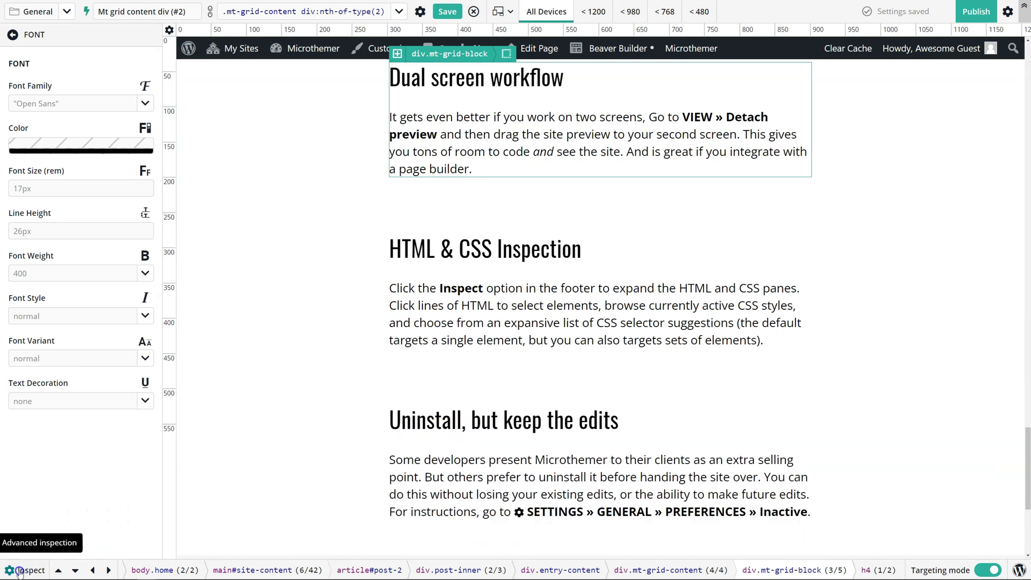
{"action": "scroll", "coordinate": [444, 321], "scroll_direction": "up", "scroll_amount": 2}
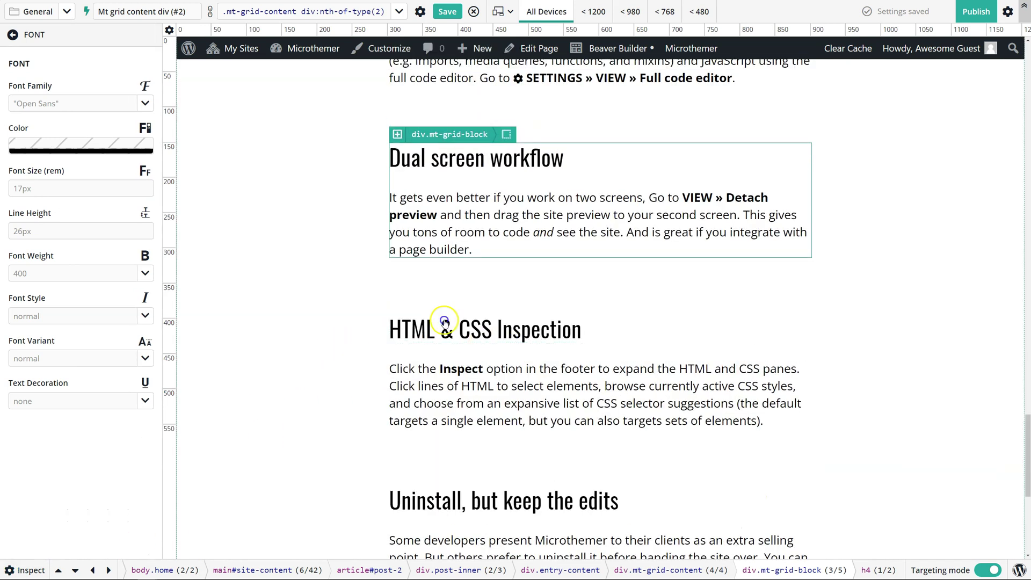
{"action": "left_click", "coordinate": [398, 135]}
{"action": "left_click", "coordinate": [479, 234]}
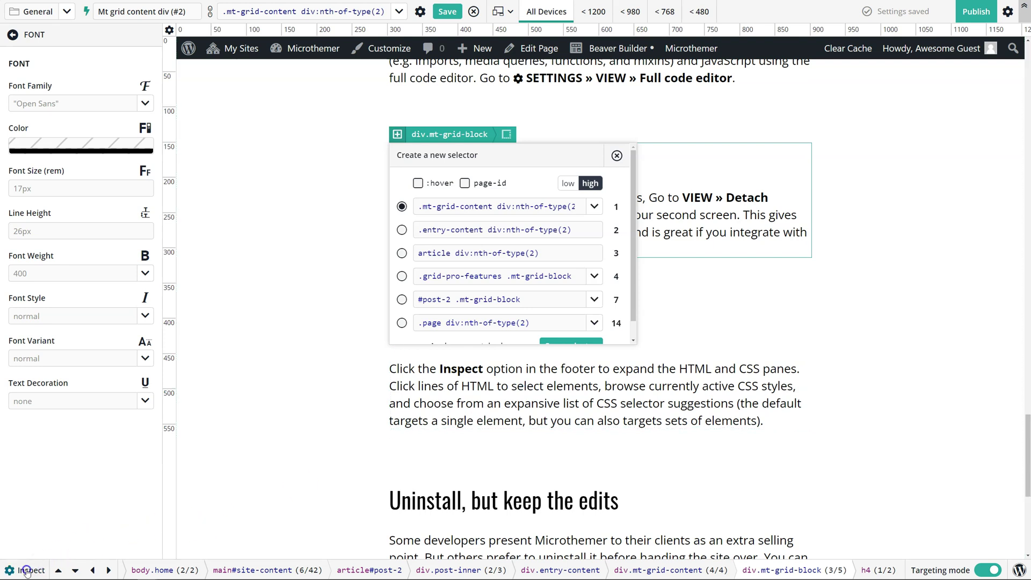
{"action": "left_click", "coordinate": [396, 134]}
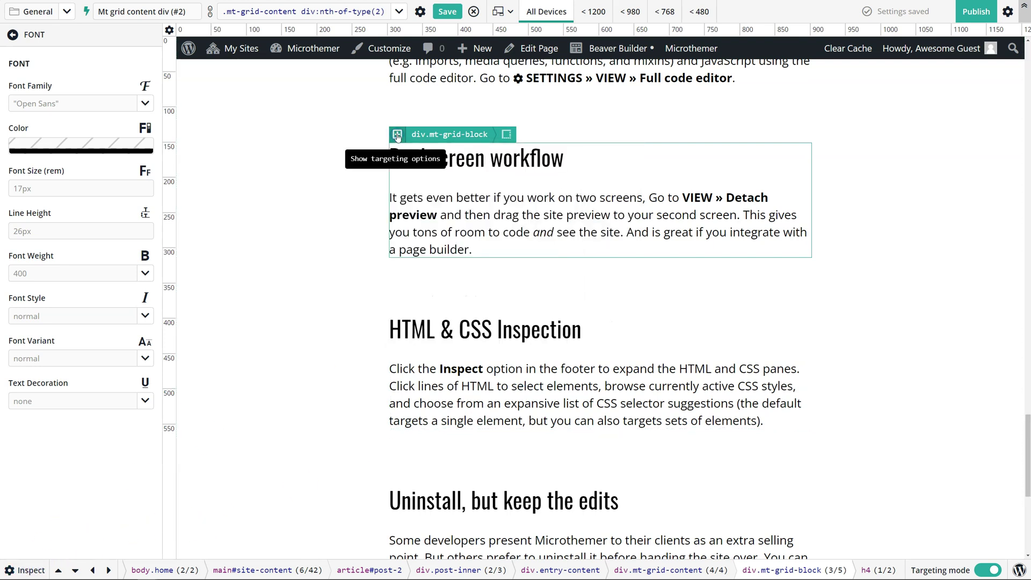
{"action": "left_click", "coordinate": [397, 135]}
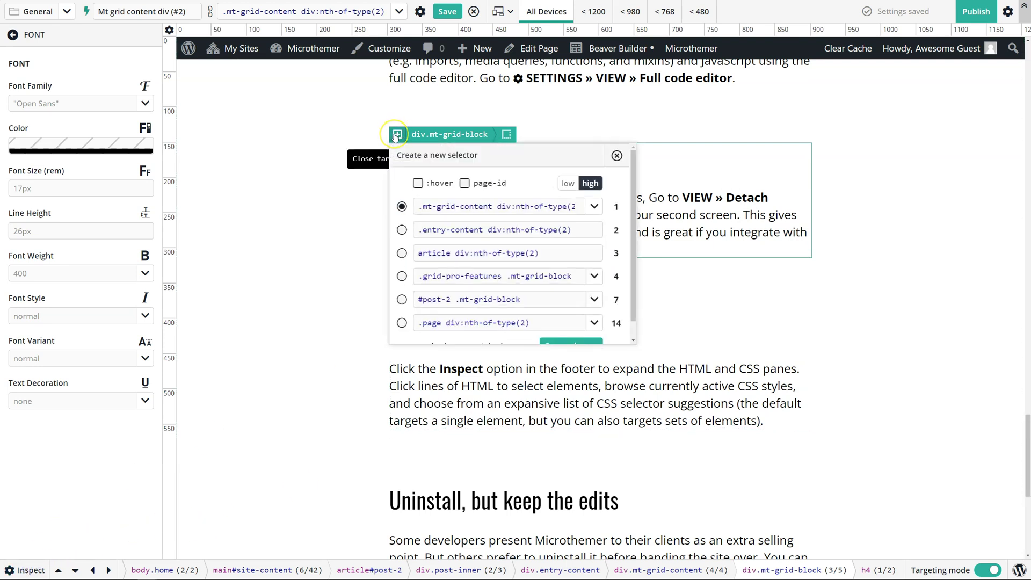
Step: Target the 'HTML & CSS Inspection' heading as 'Div (#3) heading 4' and open its targeting options
{"action": "left_click", "coordinate": [400, 371]}
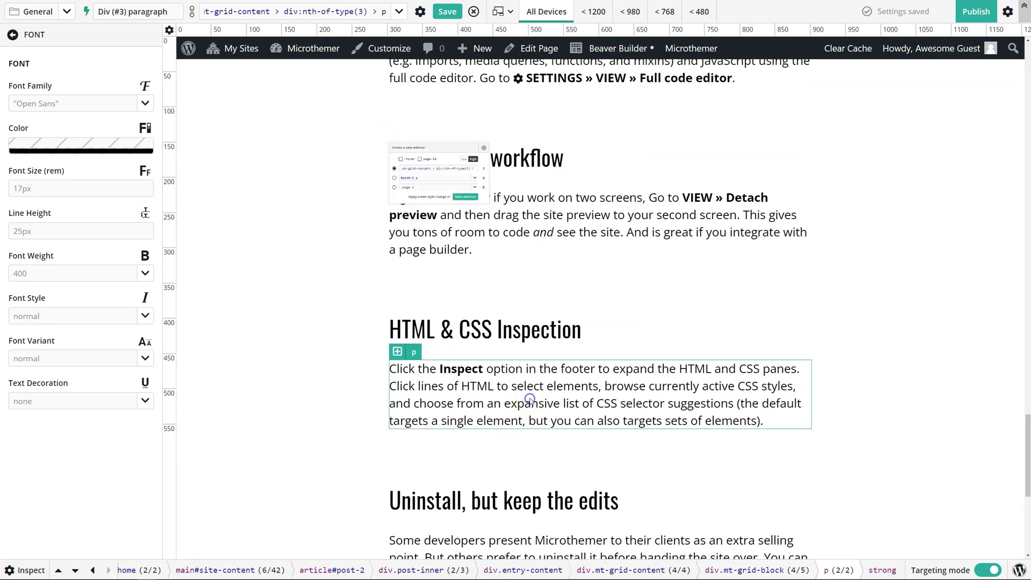
{"action": "left_click", "coordinate": [398, 352]}
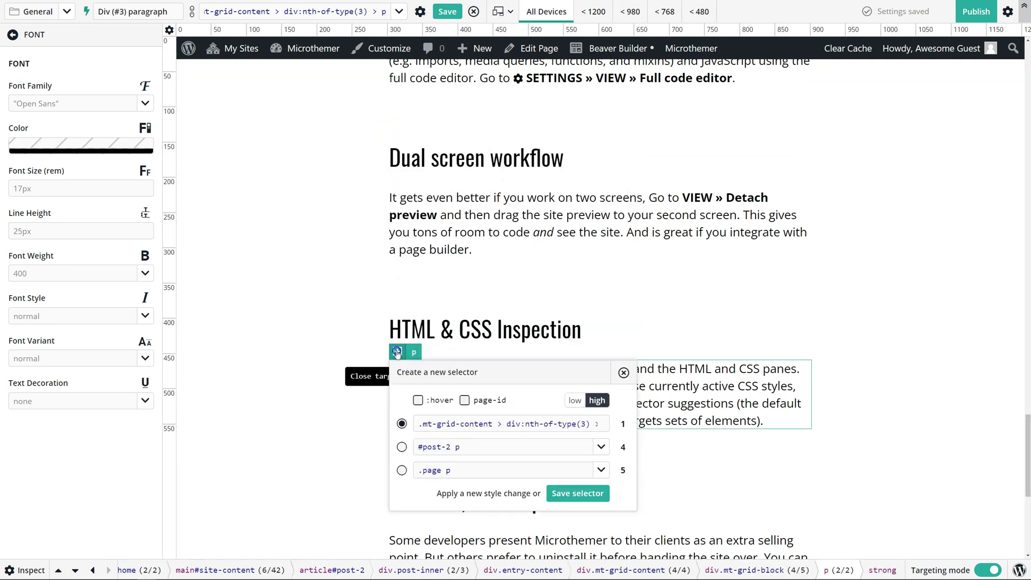
{"action": "left_click", "coordinate": [398, 325]}
{"action": "left_click", "coordinate": [398, 307]}
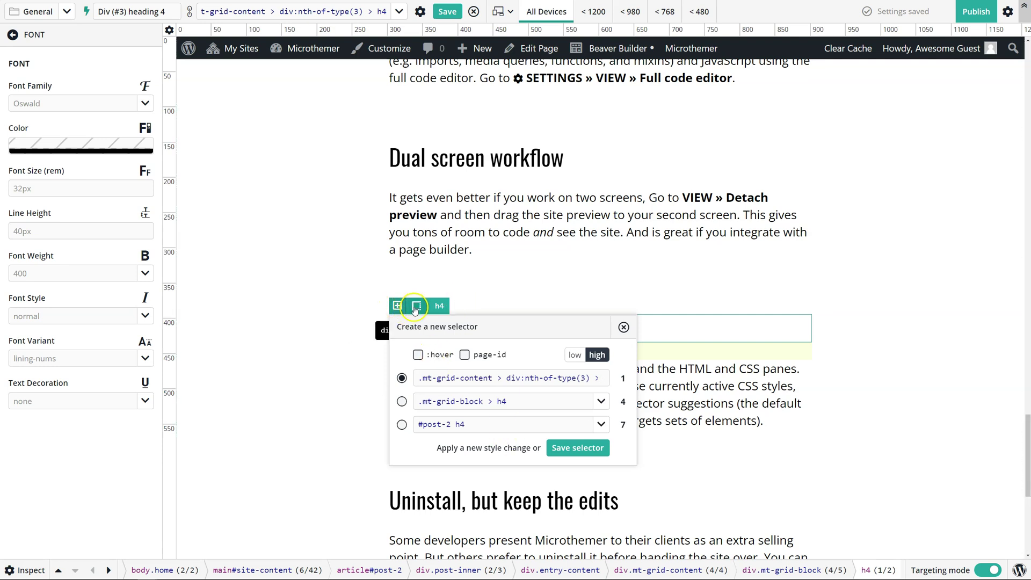
Step: Close the targeting options and toggle between the h4 and its parent, ending on 'Mt grid content div (#3)'
{"action": "left_click", "coordinate": [624, 326]}
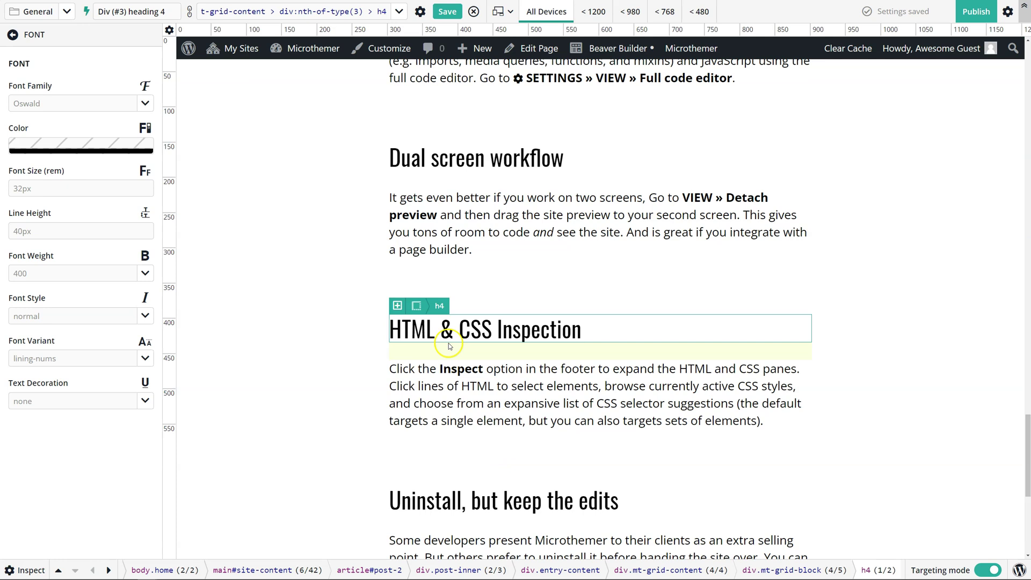
{"action": "left_click", "coordinate": [417, 306]}
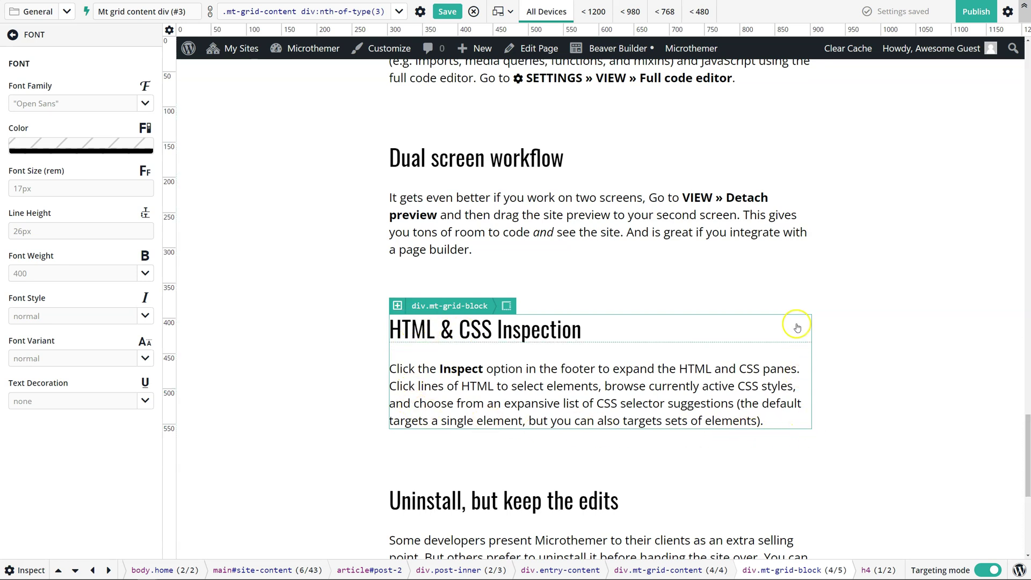
{"action": "left_click", "coordinate": [488, 334]}
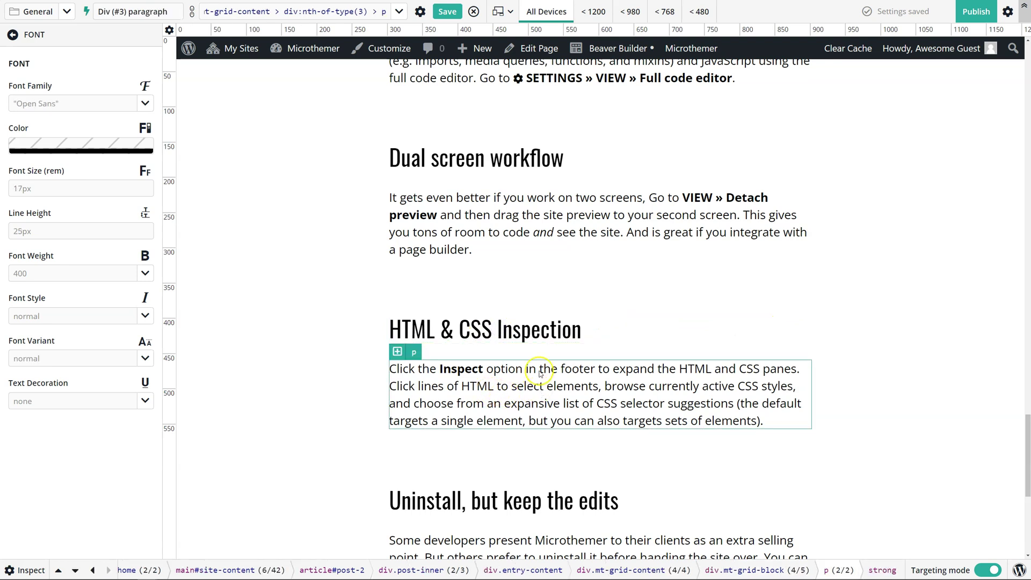
{"action": "left_click", "coordinate": [532, 354]}
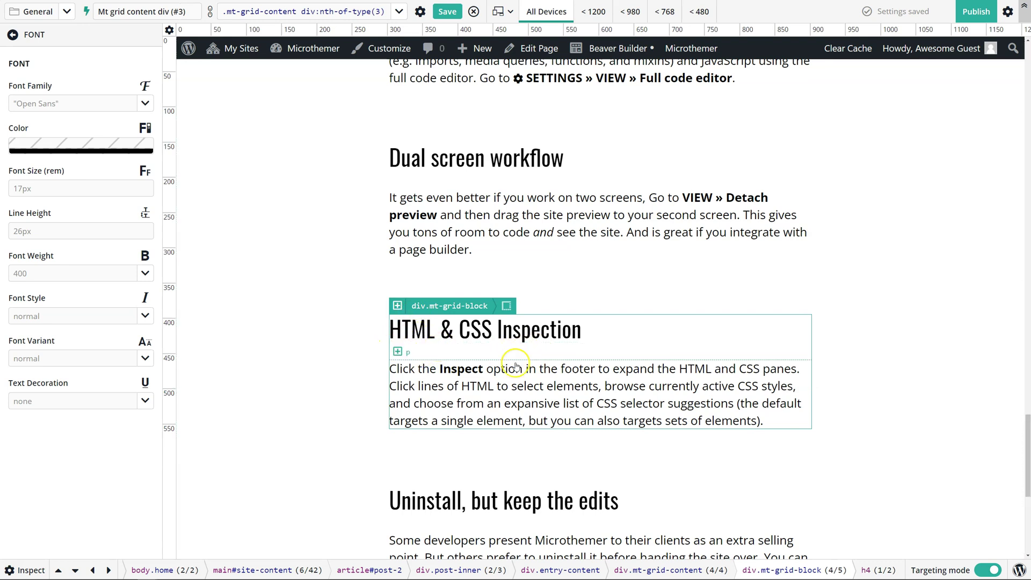
{"action": "left_click", "coordinate": [507, 306]}
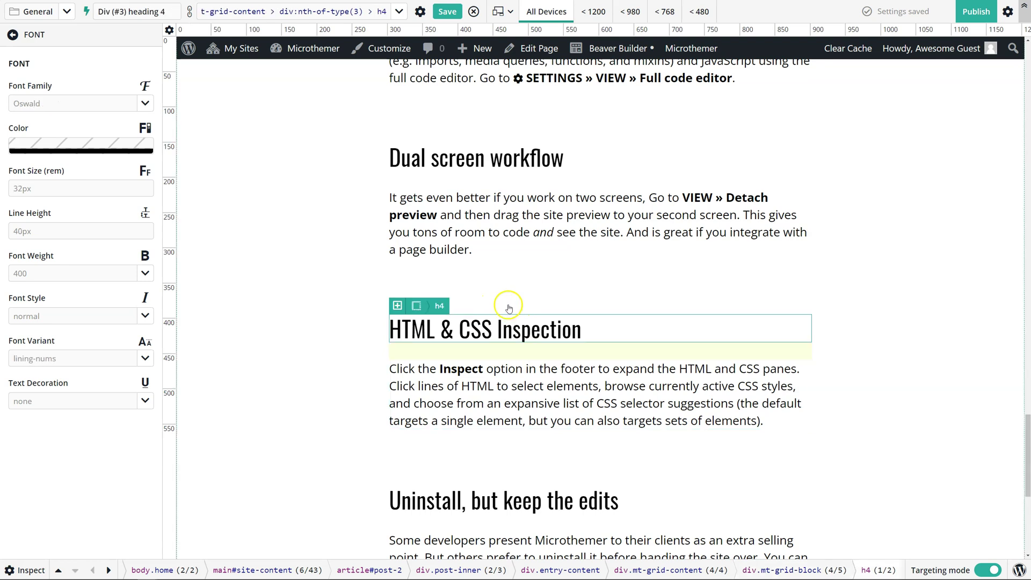
{"action": "left_click", "coordinate": [417, 307]}
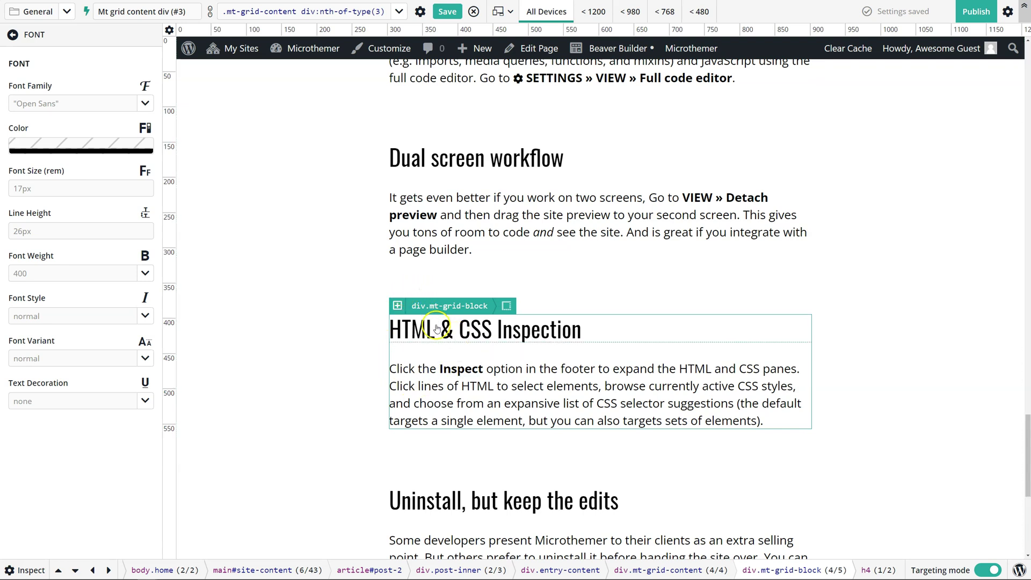
Step: Show the inspection panes and target the 'HTML & CSS Inspection' grid block from its code line
{"action": "left_click", "coordinate": [31, 571]}
{"action": "left_click", "coordinate": [502, 337]}
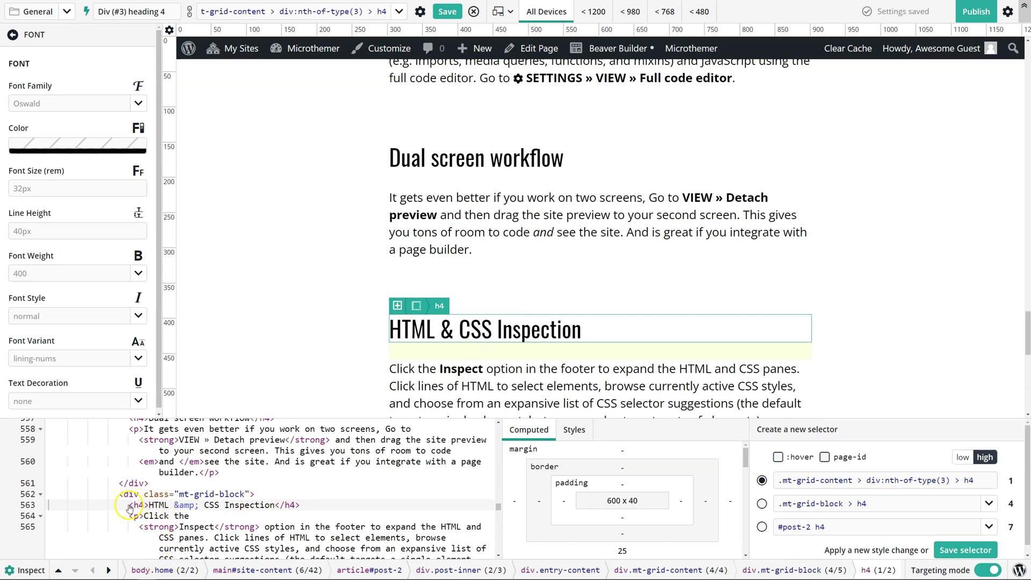
{"action": "left_click", "coordinate": [133, 495]}
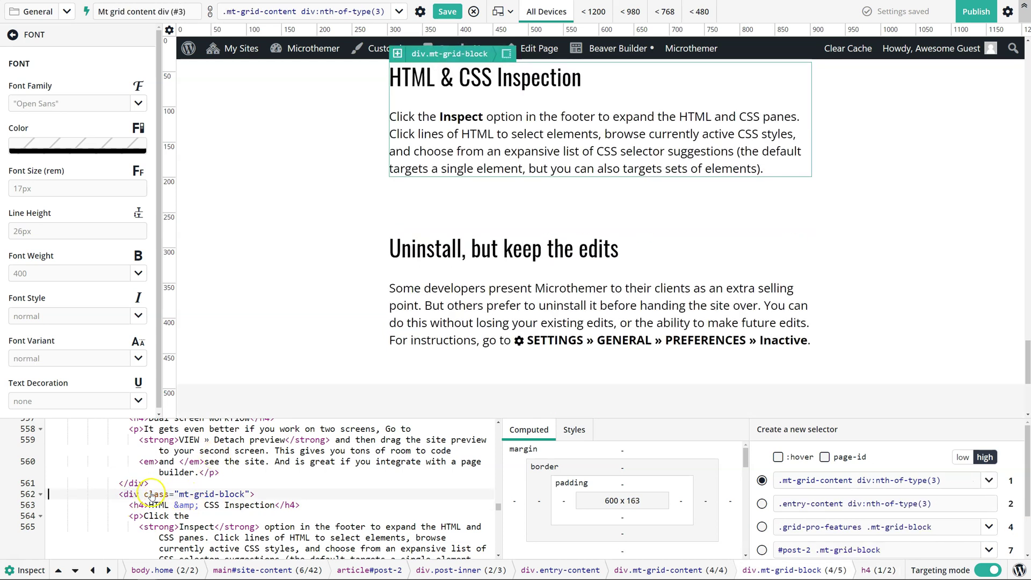
Step: Toggle between the heading and its parent grid block, ending on 'Div (#3) heading 4'
{"action": "scroll", "coordinate": [486, 102], "scroll_direction": "up", "scroll_amount": 1}
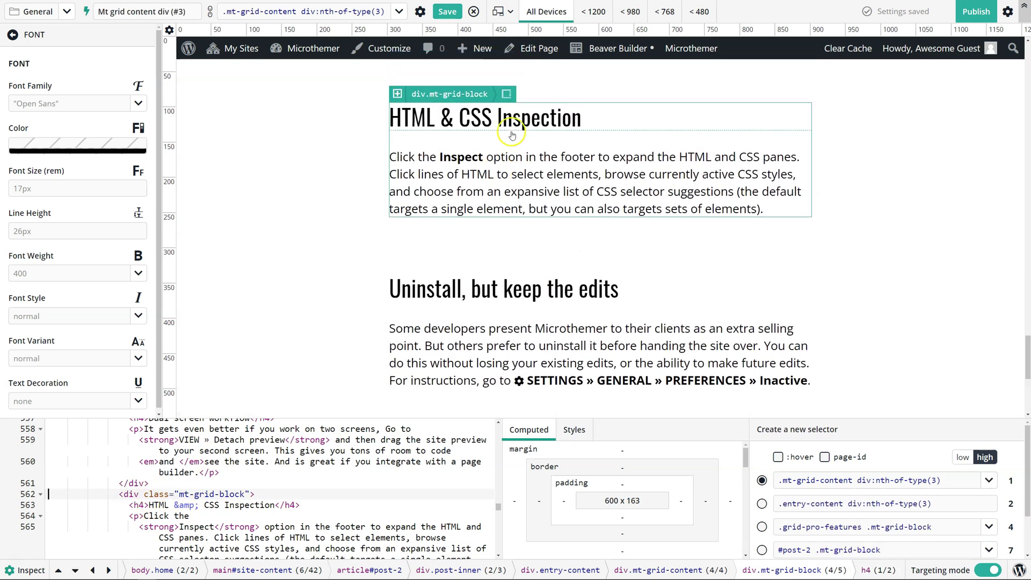
{"action": "left_click", "coordinate": [505, 96]}
{"action": "left_click", "coordinate": [415, 98]}
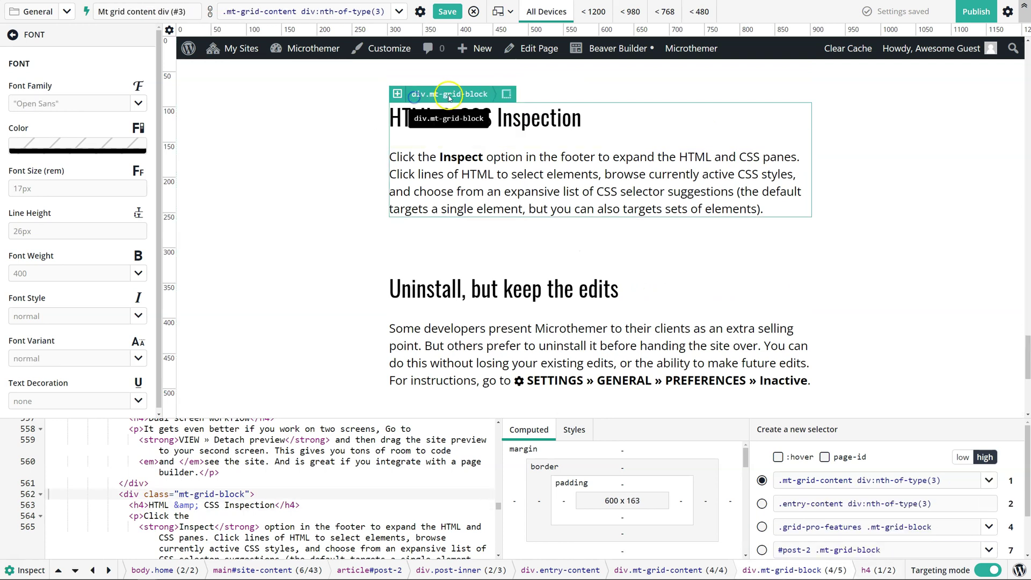
{"action": "left_click", "coordinate": [506, 95]}
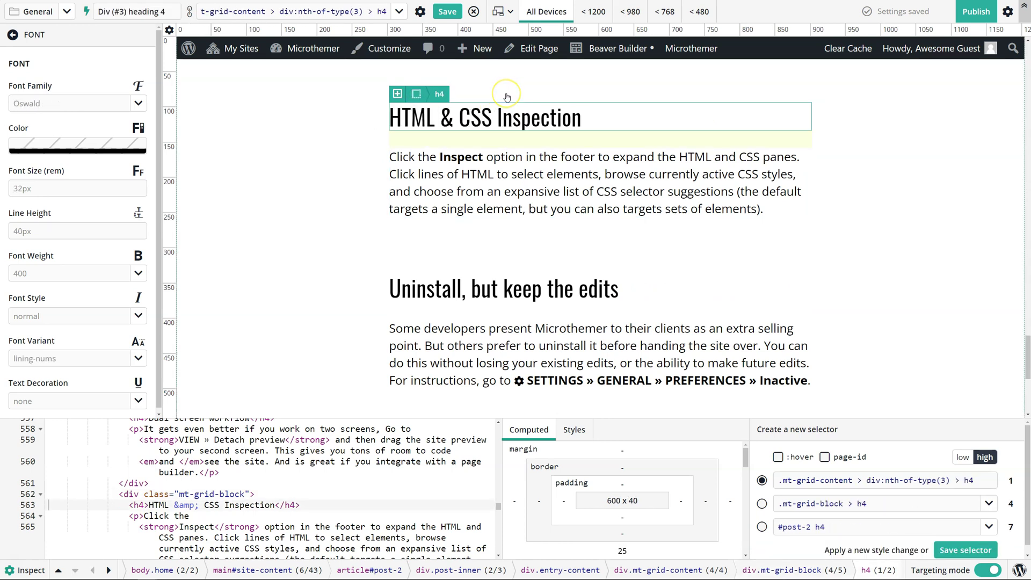
{"action": "left_click", "coordinate": [503, 105]}
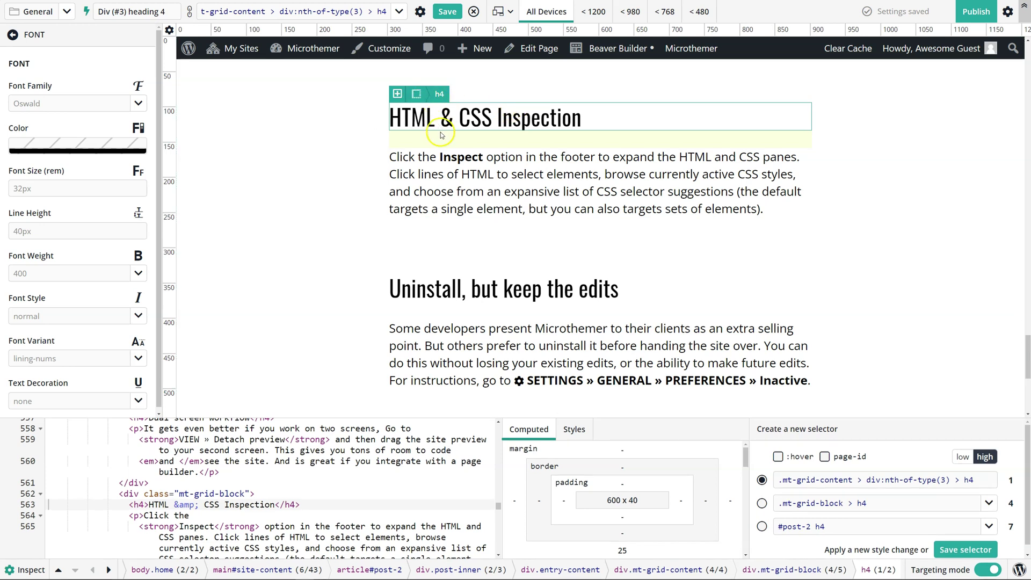
Step: Try the #post-2 h4 and .mt-grid-block > h4 selector suggestions for the grid headings
{"action": "scroll", "coordinate": [842, 491], "scroll_direction": "down", "scroll_amount": 1}
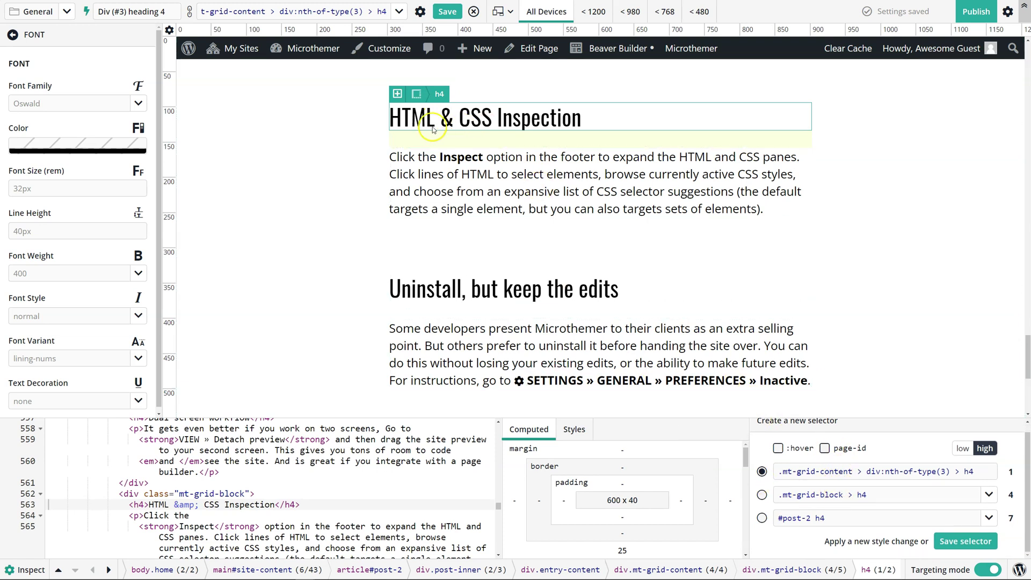
{"action": "scroll", "coordinate": [591, 161], "scroll_direction": "down", "scroll_amount": 2}
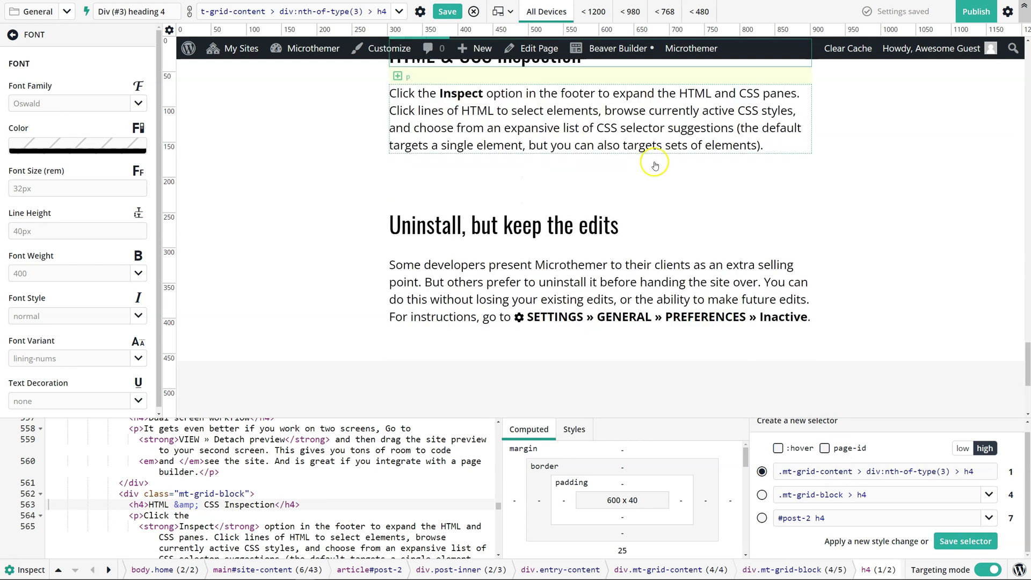
{"action": "scroll", "coordinate": [644, 172], "scroll_direction": "up", "scroll_amount": 6}
{"action": "scroll", "coordinate": [668, 174], "scroll_direction": "up", "scroll_amount": 6}
{"action": "scroll", "coordinate": [671, 174], "scroll_direction": "down", "scroll_amount": 5}
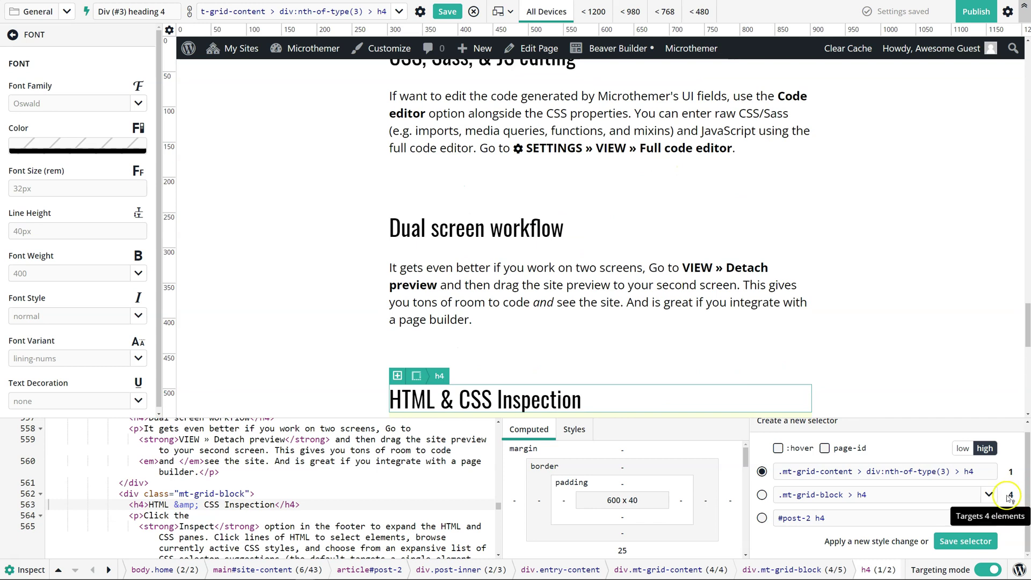
{"action": "left_click", "coordinate": [761, 495]}
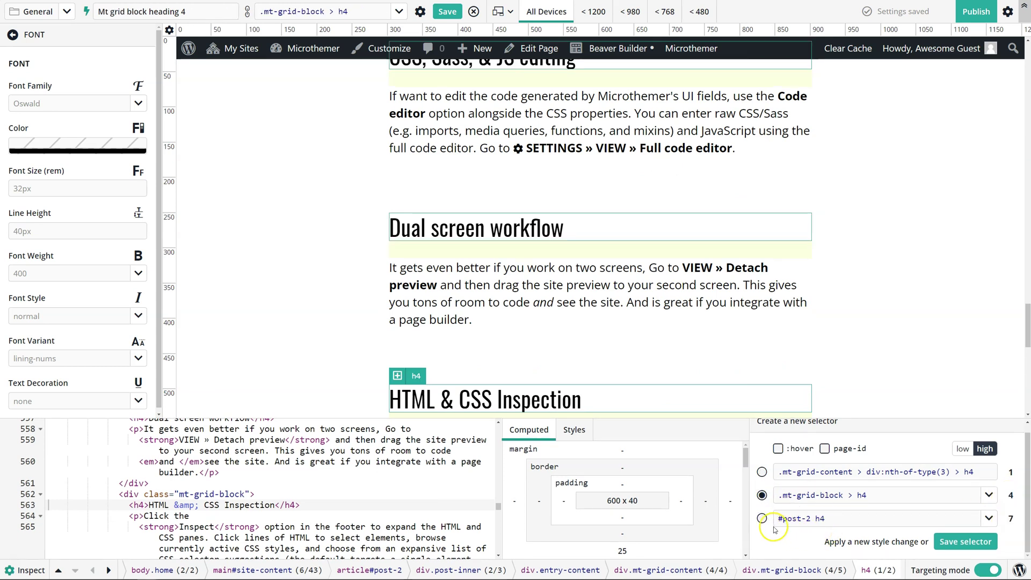
{"action": "left_click", "coordinate": [763, 519]}
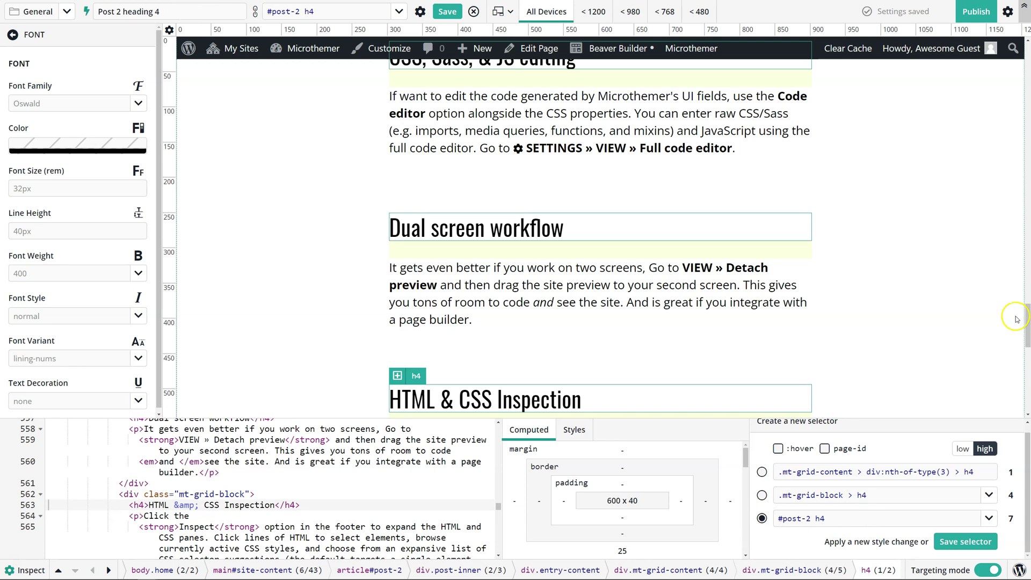
{"action": "scroll", "coordinate": [881, 196], "scroll_direction": "up", "scroll_amount": 10}
{"action": "scroll", "coordinate": [889, 210], "scroll_direction": "up", "scroll_amount": 2}
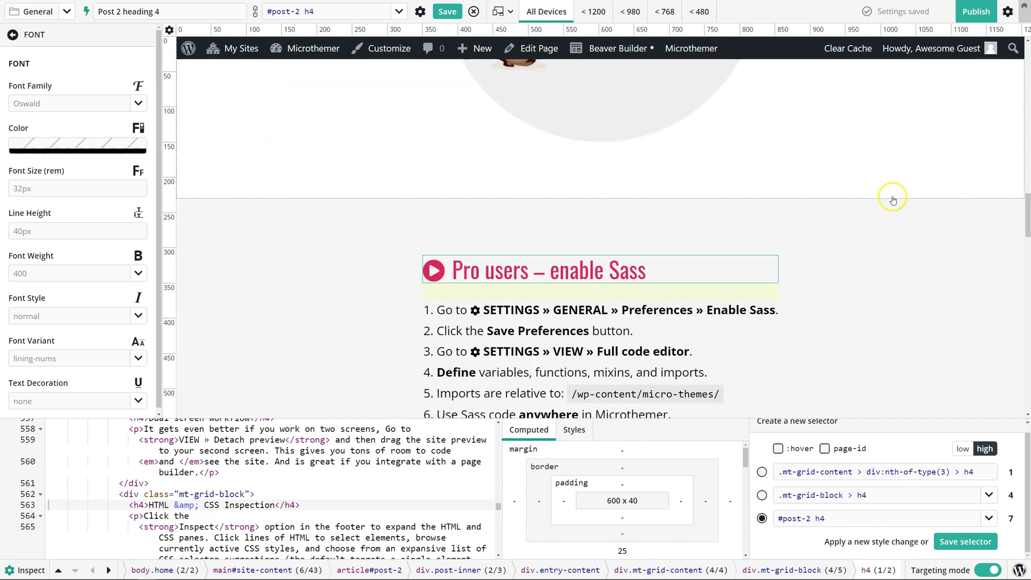
{"action": "scroll", "coordinate": [854, 279], "scroll_direction": "up", "scroll_amount": 5}
{"action": "scroll", "coordinate": [873, 280], "scroll_direction": "down", "scroll_amount": 10}
{"action": "scroll", "coordinate": [873, 280], "scroll_direction": "down", "scroll_amount": 2}
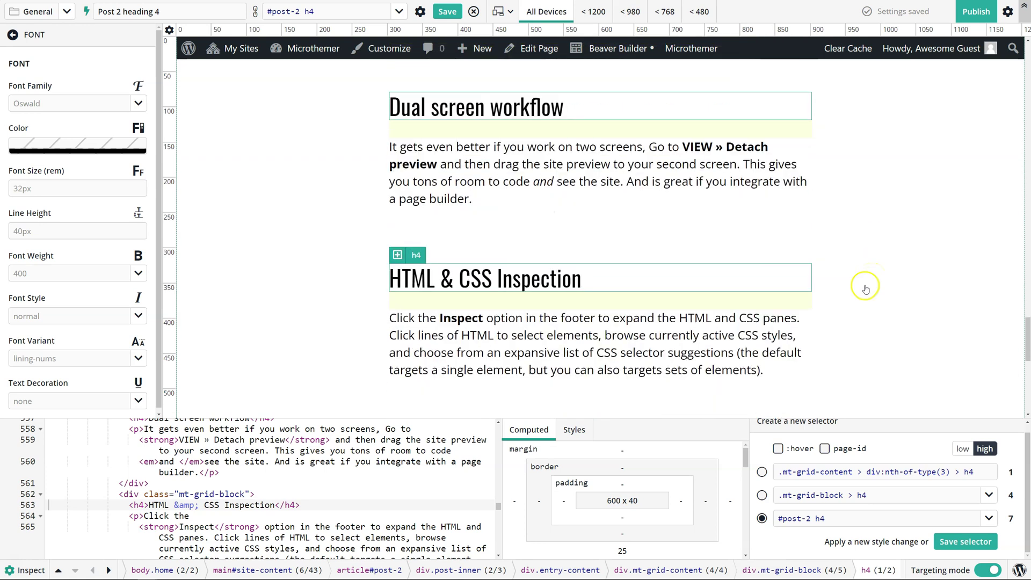
{"action": "left_click", "coordinate": [762, 497]}
Step: Target the paragraph under 'CSS, Sass, & JS editing' in the page preview
{"action": "scroll", "coordinate": [596, 222], "scroll_direction": "up", "scroll_amount": 2}
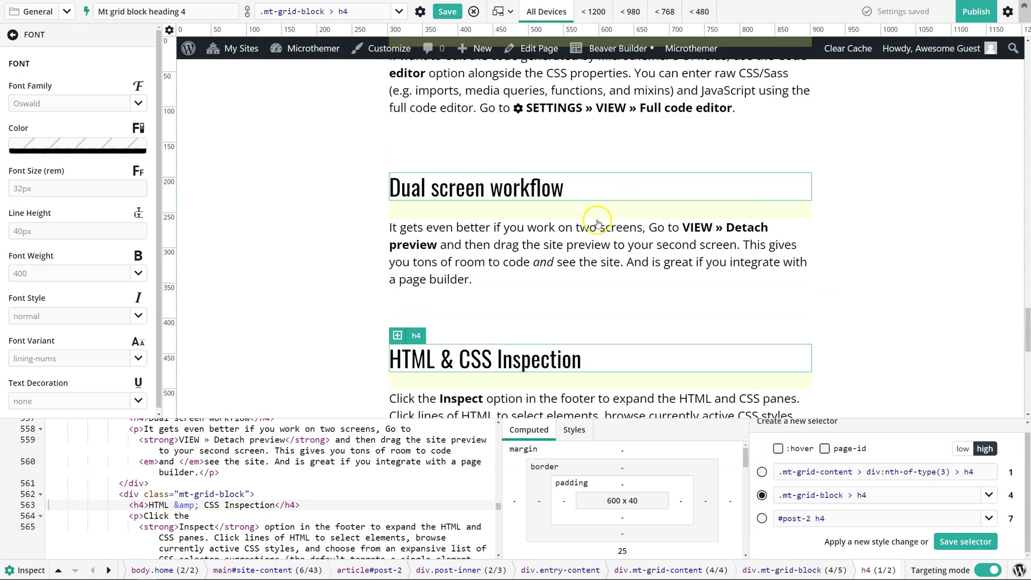
{"action": "scroll", "coordinate": [597, 222], "scroll_direction": "up", "scroll_amount": 3}
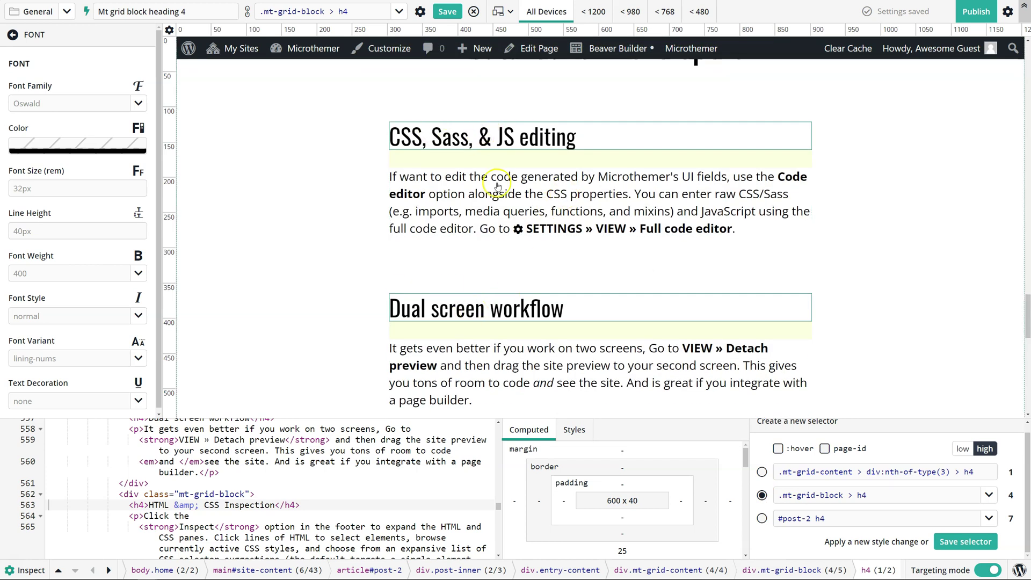
{"action": "left_click", "coordinate": [485, 299]}
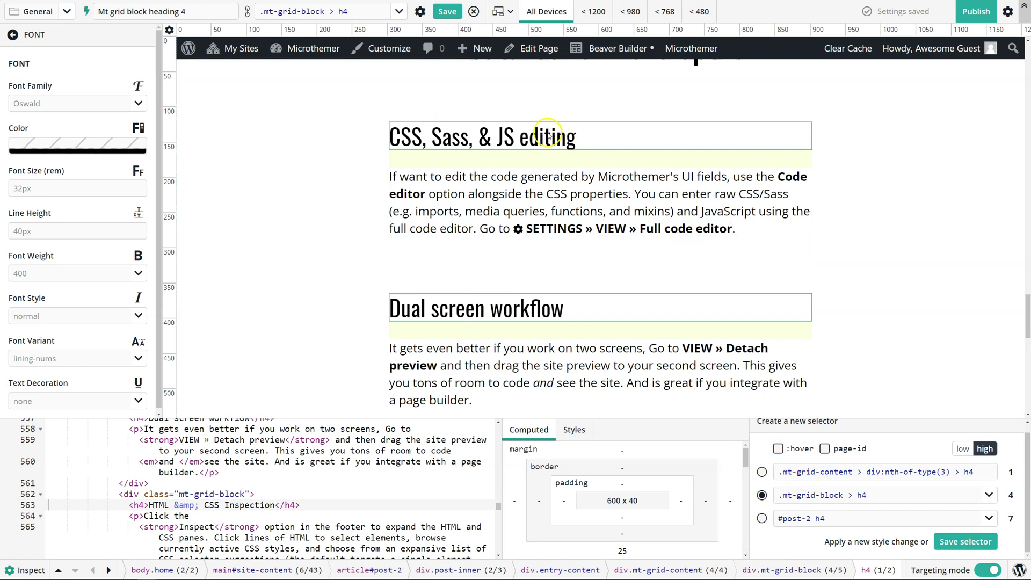
{"action": "left_click", "coordinate": [737, 208]}
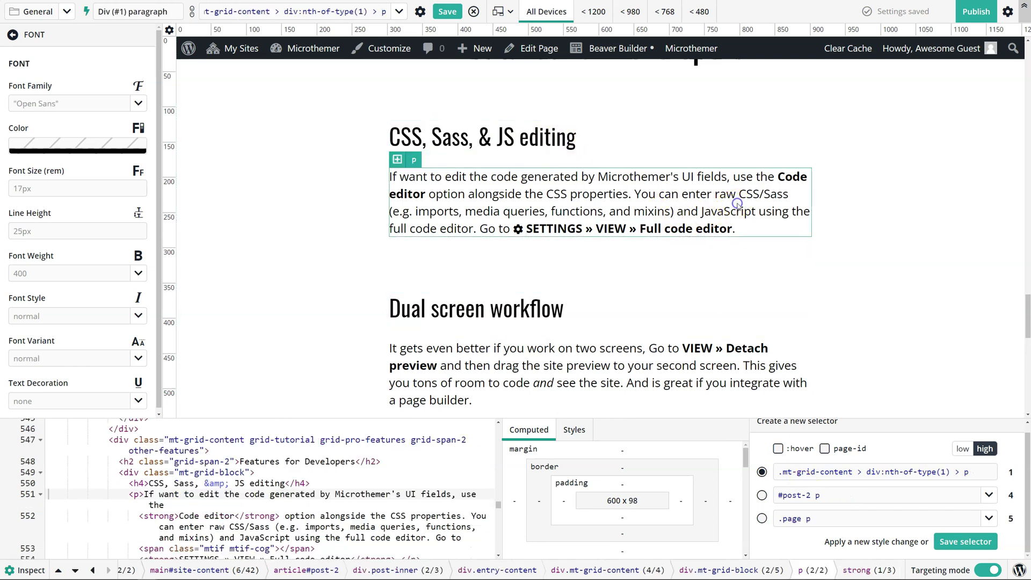
Step: Target the 'CSS, Sass, & JS editing' and 'Dual screen workflow' headings together with .mt-grid-block > h4
{"action": "left_click", "coordinate": [557, 138]}
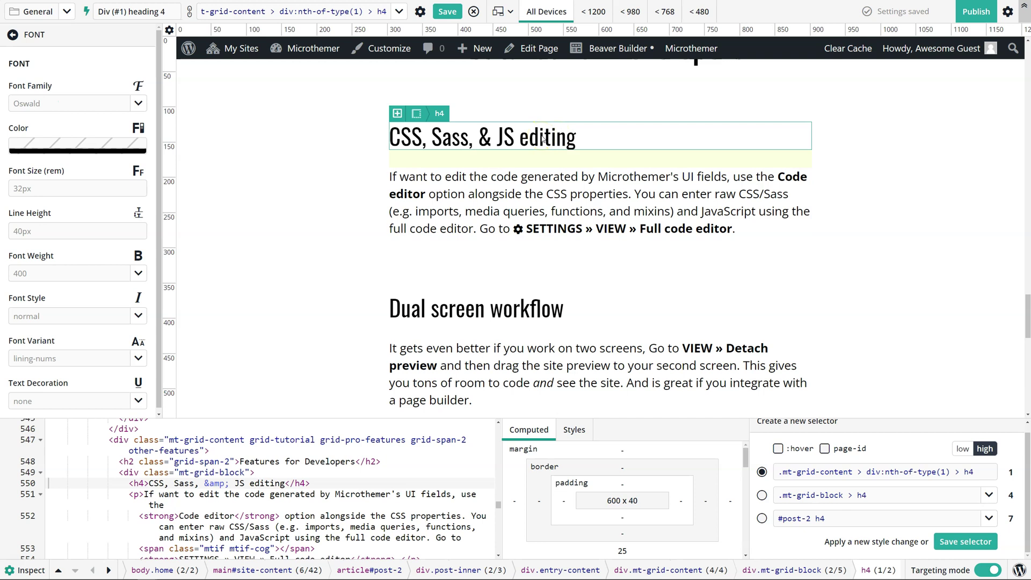
{"action": "left_click", "coordinate": [508, 317]}
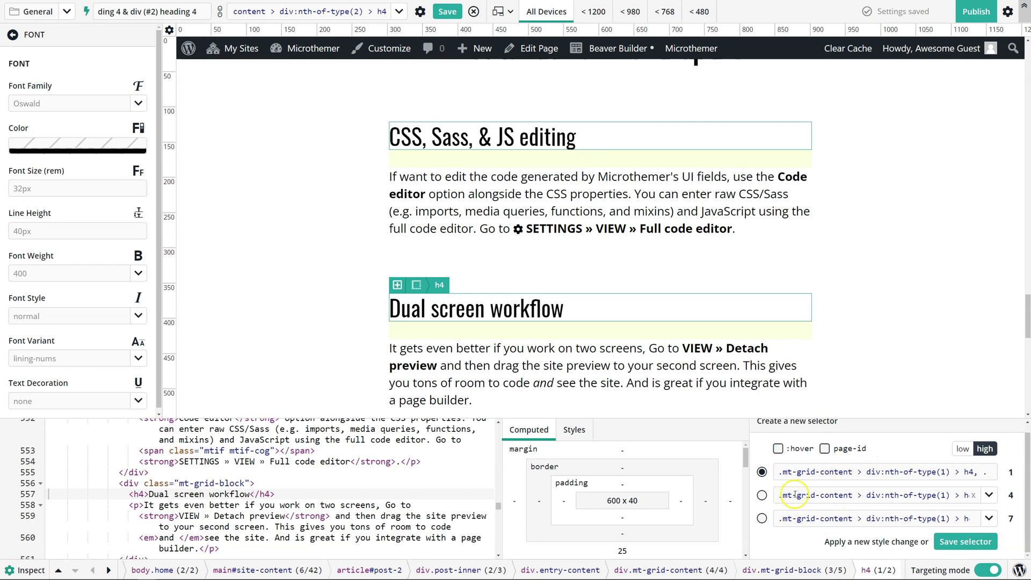
{"action": "left_click", "coordinate": [762, 495]}
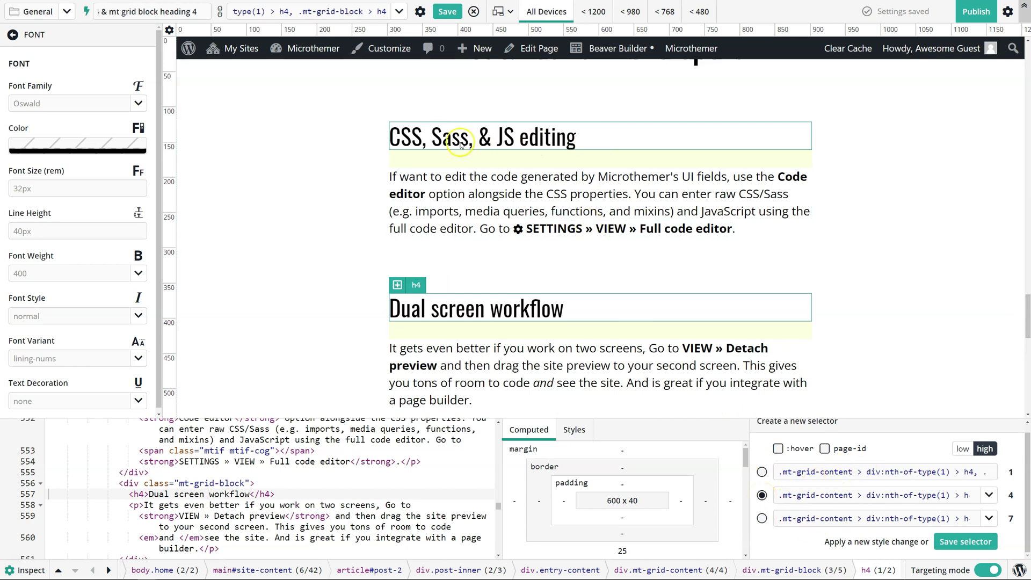
{"action": "scroll", "coordinate": [370, 165], "scroll_direction": "down", "scroll_amount": 1}
{"action": "scroll", "coordinate": [369, 165], "scroll_direction": "down", "scroll_amount": 8}
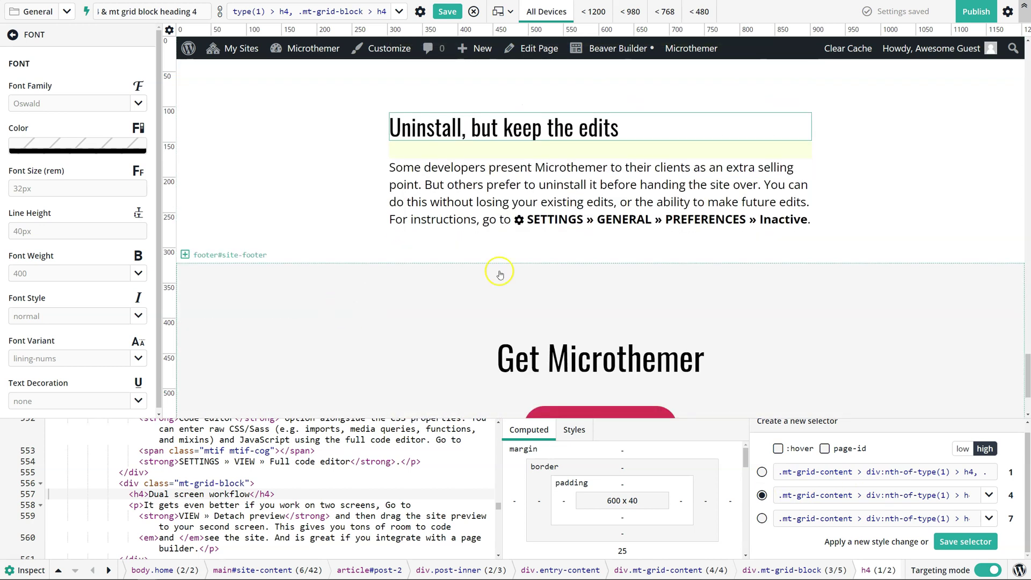
{"action": "scroll", "coordinate": [471, 140], "scroll_direction": "up", "scroll_amount": 2}
{"action": "scroll", "coordinate": [471, 140], "scroll_direction": "up", "scroll_amount": 6}
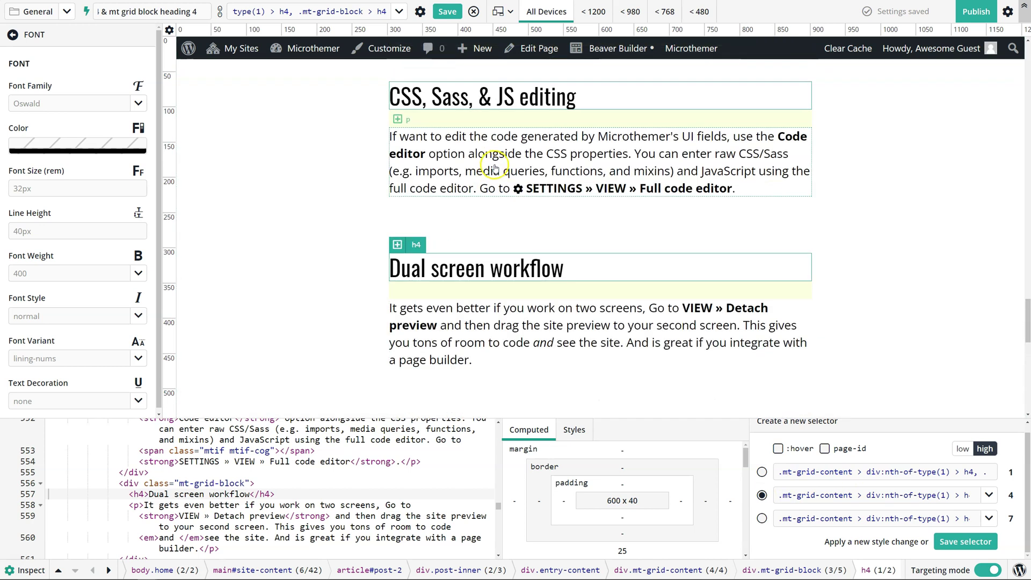
{"action": "scroll", "coordinate": [527, 103], "scroll_direction": "up", "scroll_amount": 1}
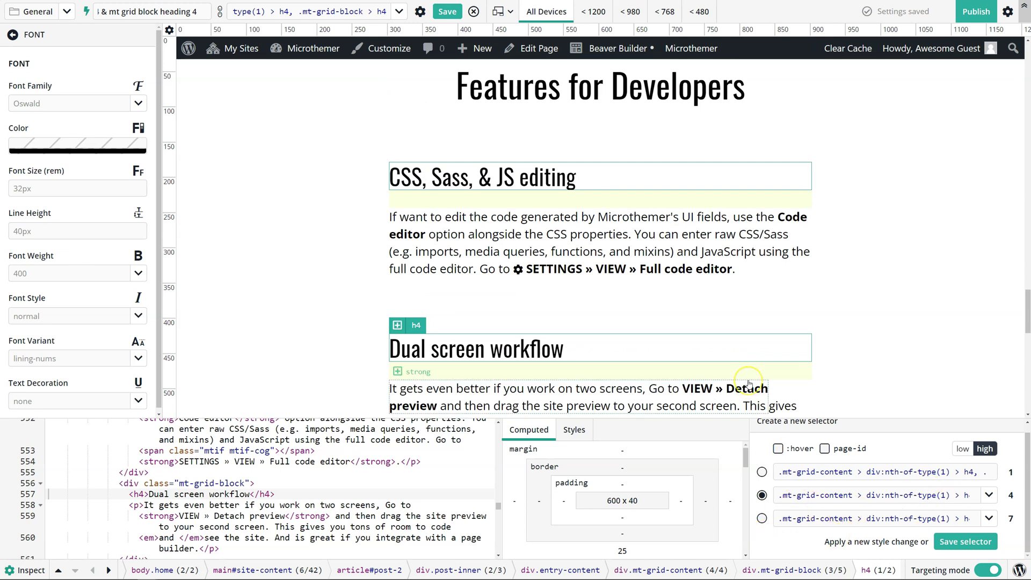
{"action": "scroll", "coordinate": [749, 383], "scroll_direction": "down", "scroll_amount": 10}
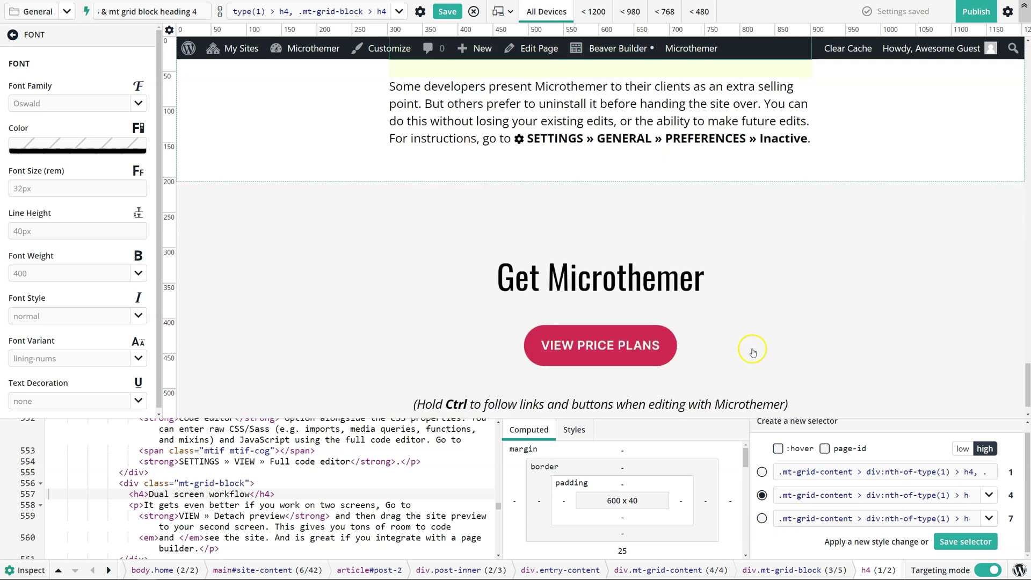
{"action": "scroll", "coordinate": [753, 352], "scroll_direction": "down", "scroll_amount": 1}
Step: Select the Get Microthemer footer heading and delete its 'Site footer heading 2' selector
{"action": "left_click", "coordinate": [595, 245]}
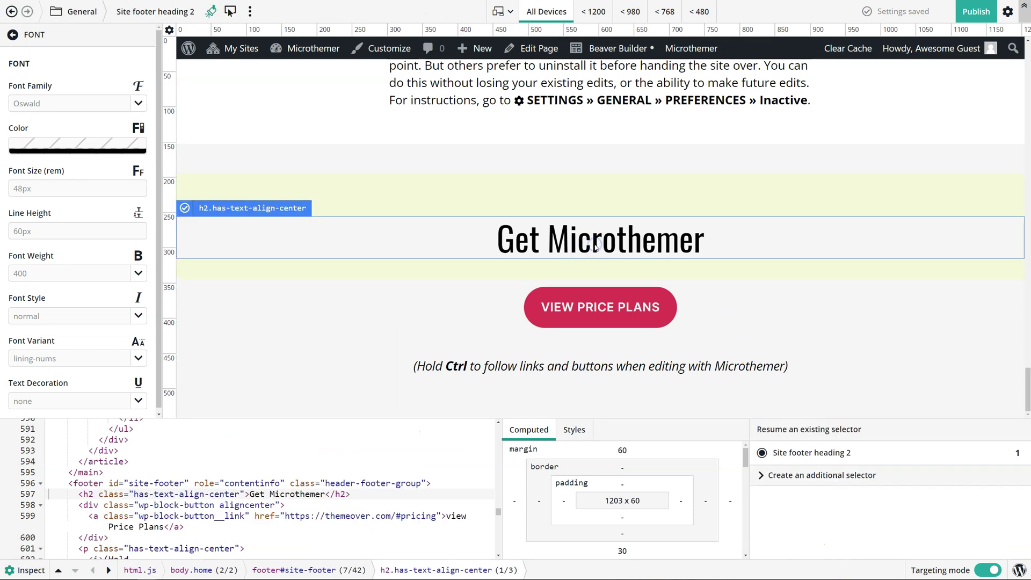
{"action": "left_click", "coordinate": [799, 476]}
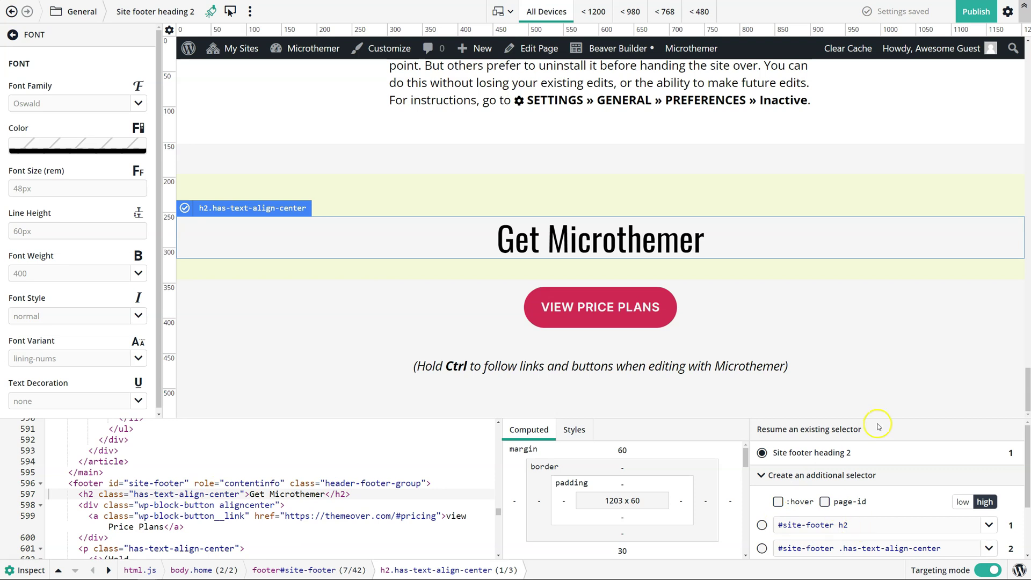
{"action": "left_click", "coordinate": [797, 475]}
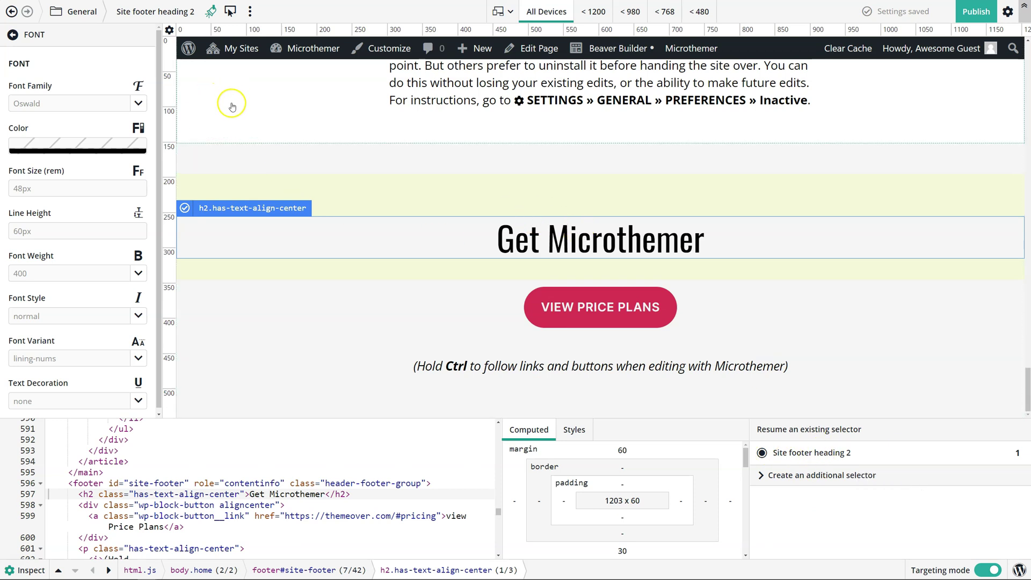
{"action": "left_click", "coordinate": [251, 12]}
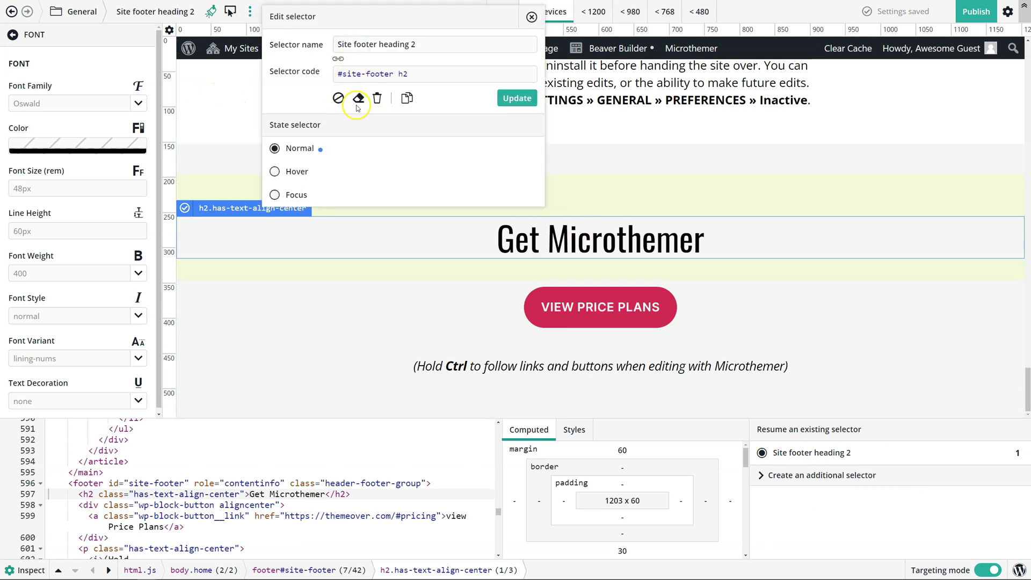
{"action": "left_click", "coordinate": [378, 98]}
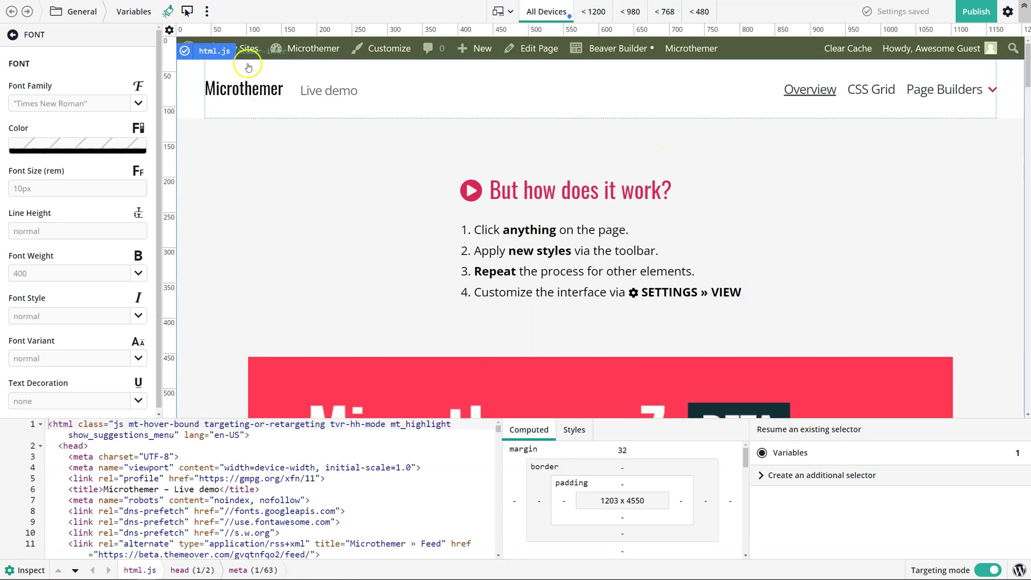
{"action": "left_click_drag", "start_coordinate": [1026, 62], "coordinate": [1026, 411]}
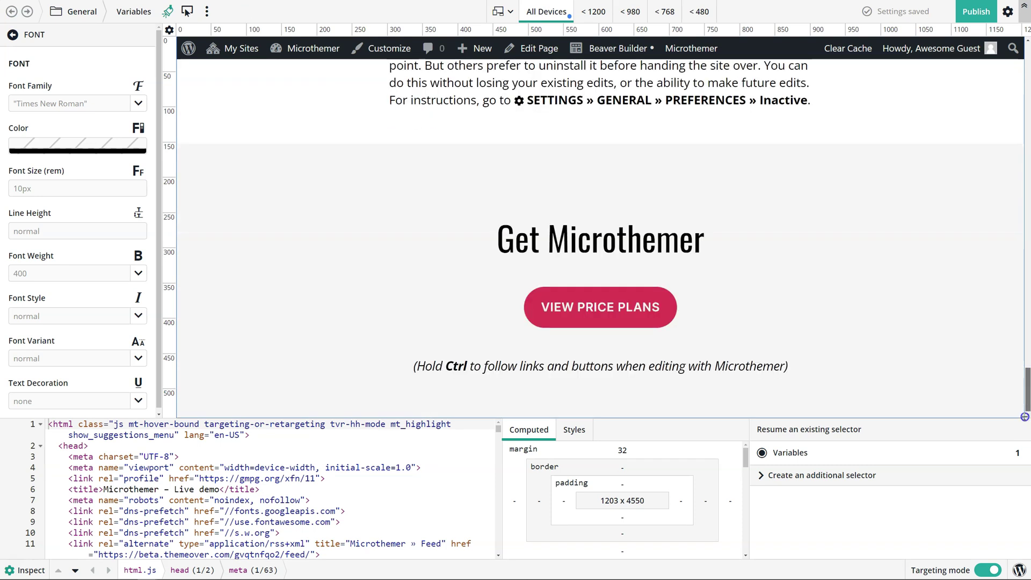
Step: Retarget the Get Microthemer heading, compare low and high specificity, keeping #site-footer h2
{"action": "left_click", "coordinate": [469, 240]}
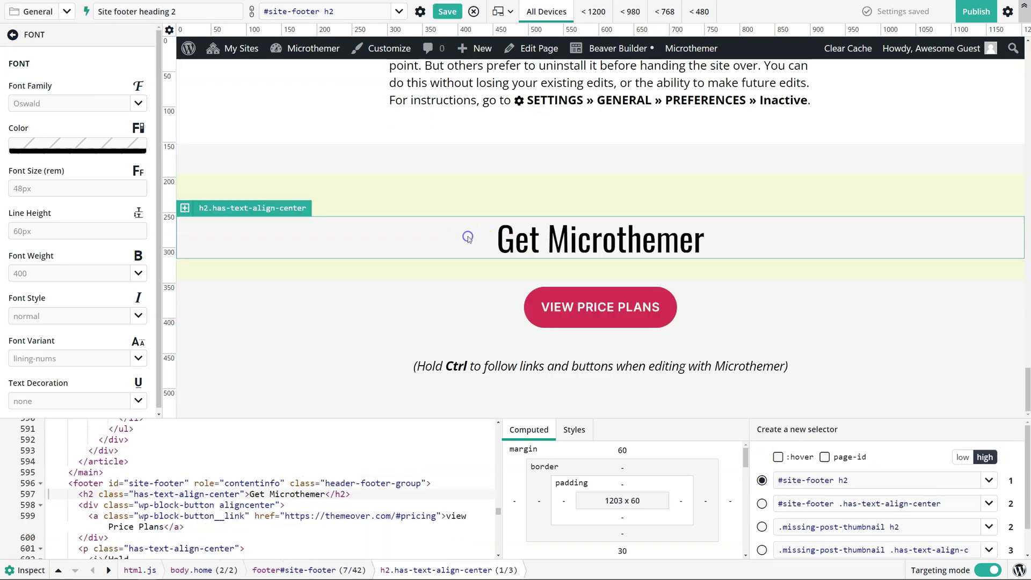
{"action": "left_click", "coordinate": [960, 458]}
{"action": "left_click_drag", "start_coordinate": [779, 480], "coordinate": [874, 481]}
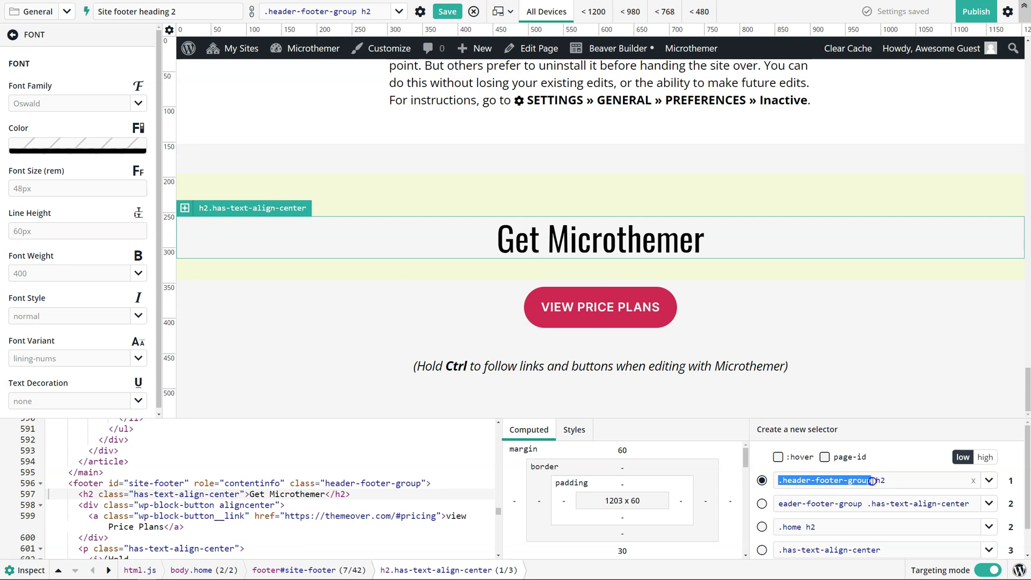
{"action": "left_click", "coordinate": [971, 453]}
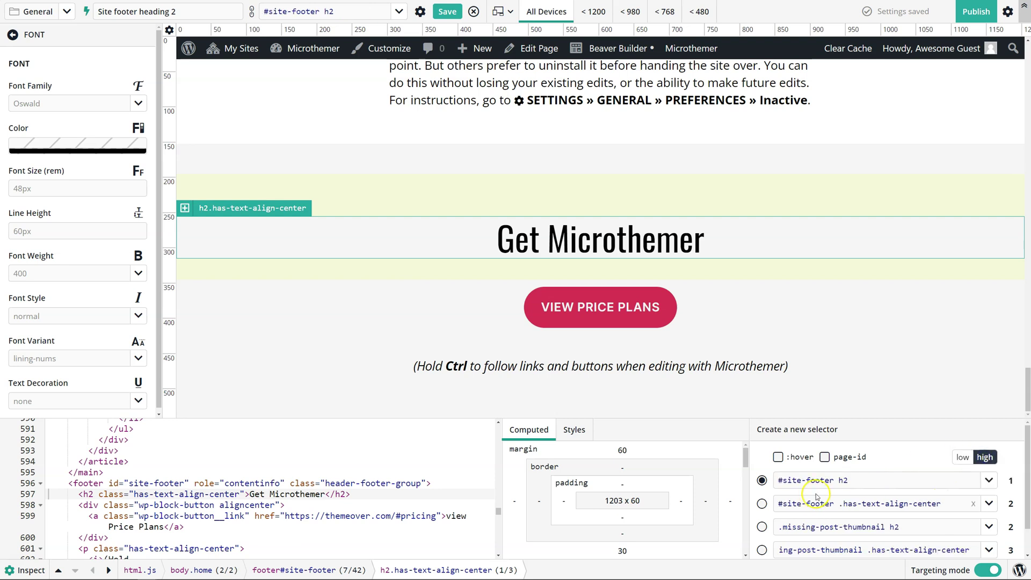
{"action": "left_click_drag", "start_coordinate": [810, 482], "coordinate": [782, 483]}
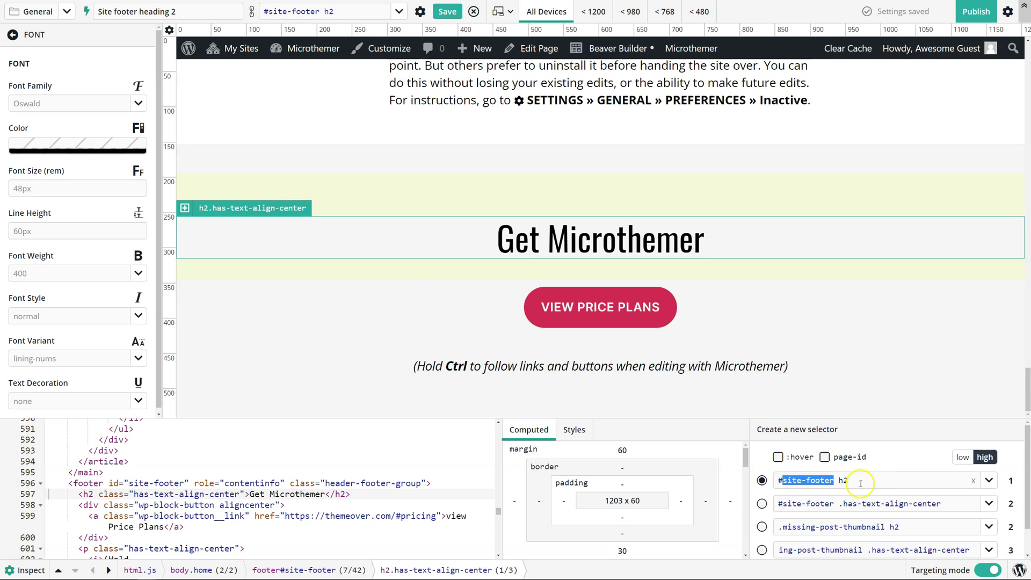
Step: Open the heading's alternative selectors and switch suggestions to low, class-based specificity
{"action": "left_click", "coordinate": [963, 457]}
{"action": "left_click", "coordinate": [984, 458]}
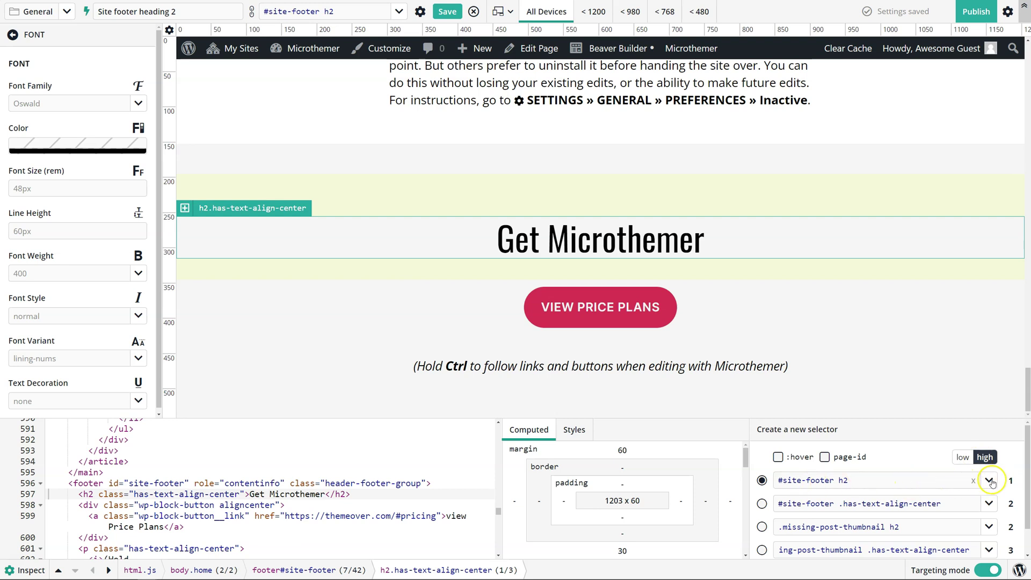
{"action": "left_click", "coordinate": [987, 482]}
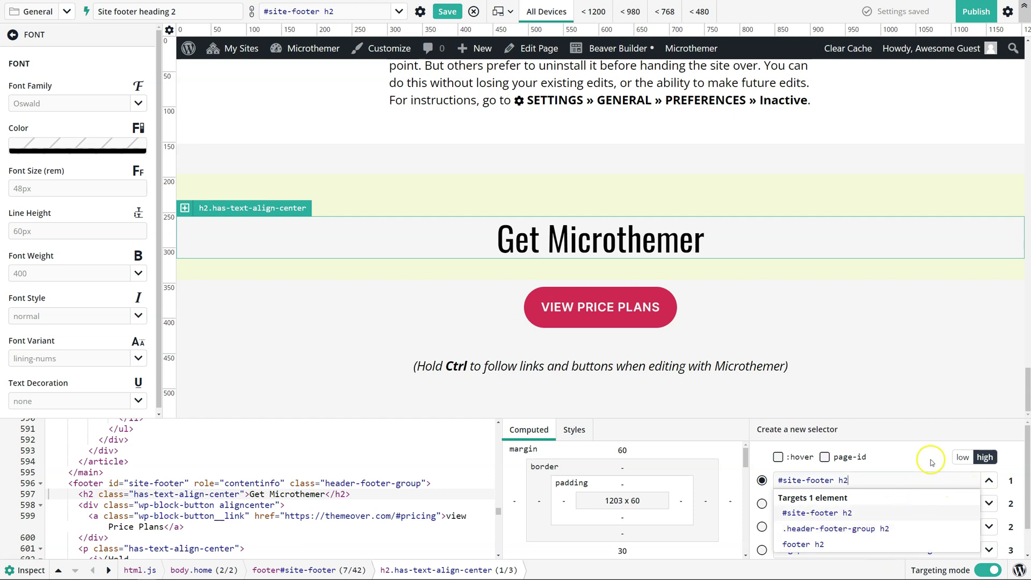
{"action": "left_click", "coordinate": [957, 465]}
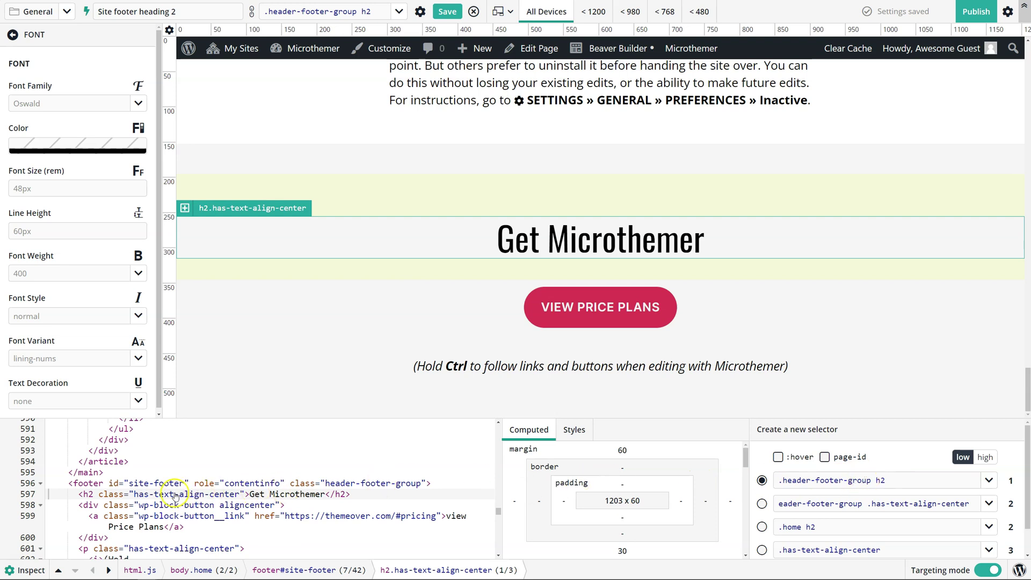
Step: Choose the .header-footer-group h2 suggestion for the Get Microthemer heading
{"action": "left_click", "coordinate": [88, 494]}
{"action": "left_click_drag", "start_coordinate": [872, 480], "coordinate": [781, 483]}
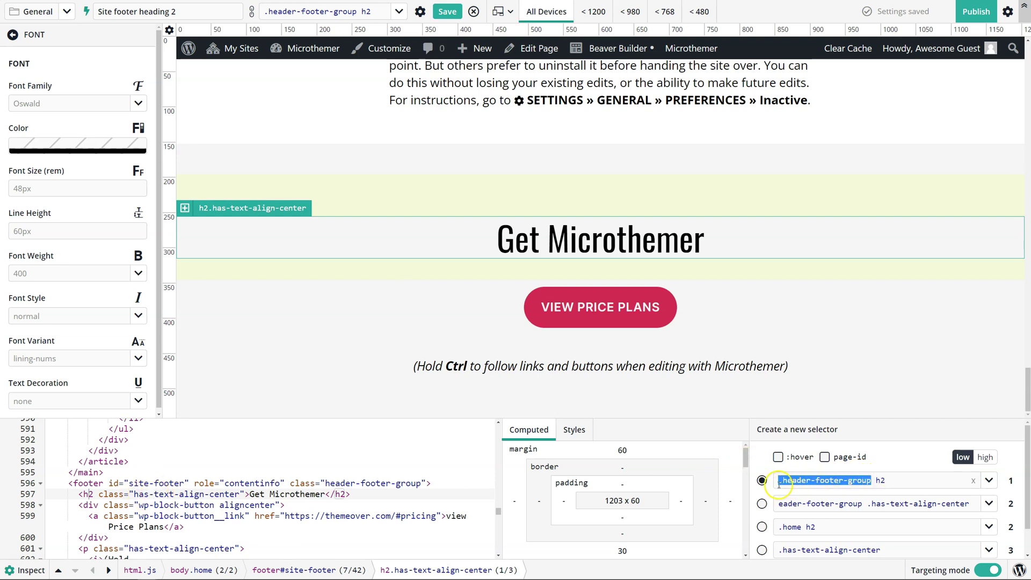
{"action": "left_click", "coordinate": [882, 481]}
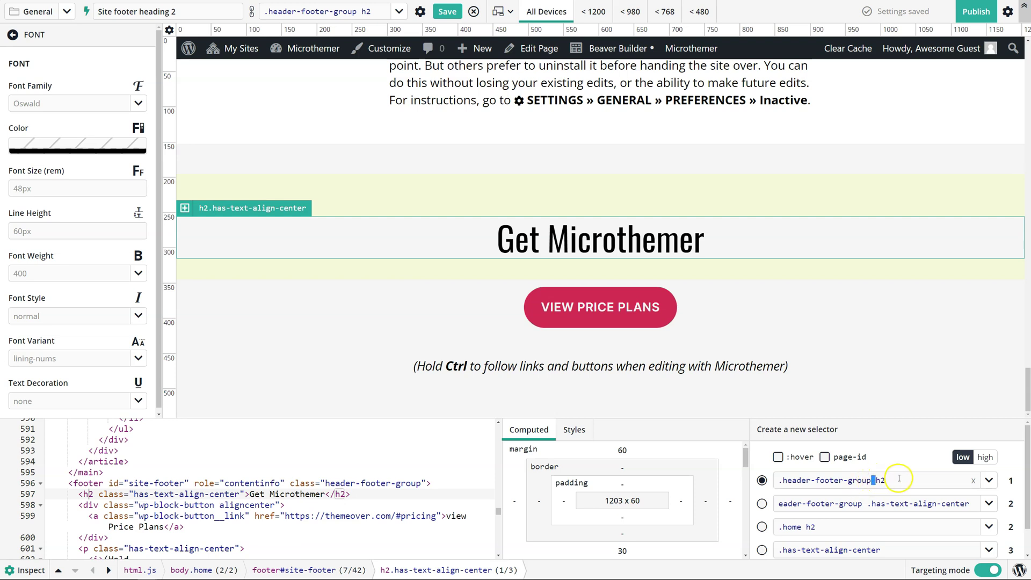
{"action": "left_click", "coordinate": [896, 481]}
{"action": "left_click_drag", "start_coordinate": [867, 503], "coordinate": [968, 503]}
{"action": "left_click", "coordinate": [762, 481]}
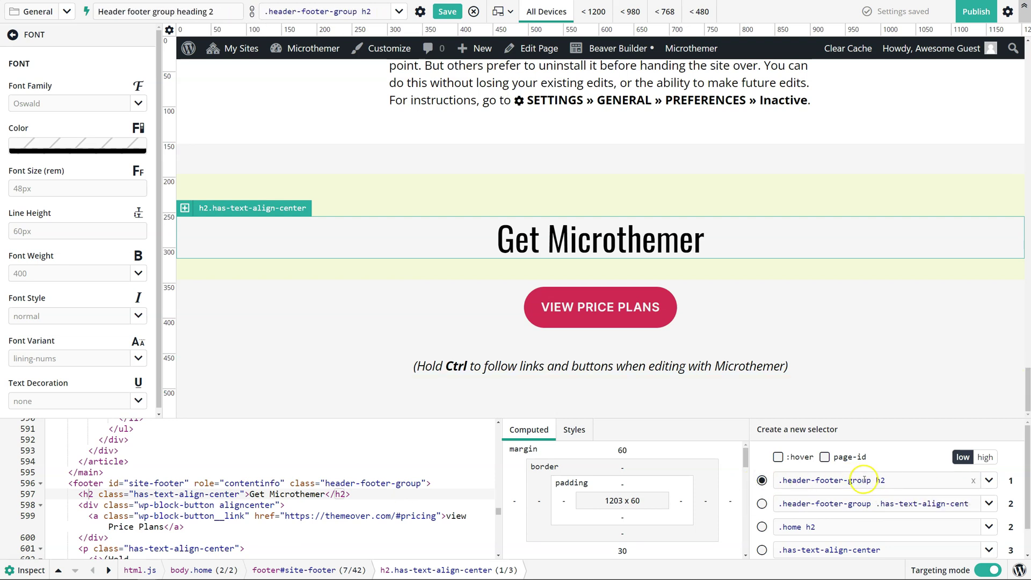
{"action": "mouse_move", "coordinate": [870, 479]}
{"action": "left_mouse_down"}
{"action": "mouse_move", "coordinate": [774, 481]}
{"action": "mouse_move", "coordinate": [885, 482]}
{"action": "left_mouse_up"}
Step: Reselect the Get Microthemer heading via its <h2> code line and show .header-footer-group h2 targets 1 element
{"action": "double_click", "coordinate": [883, 481]}
{"action": "left_click", "coordinate": [334, 485]}
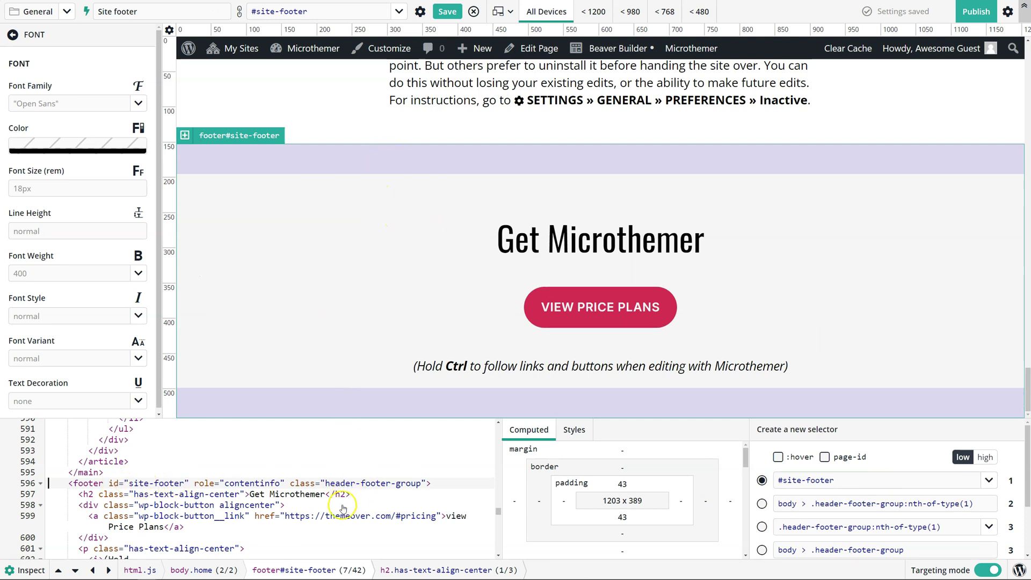
{"action": "left_click", "coordinate": [219, 496]}
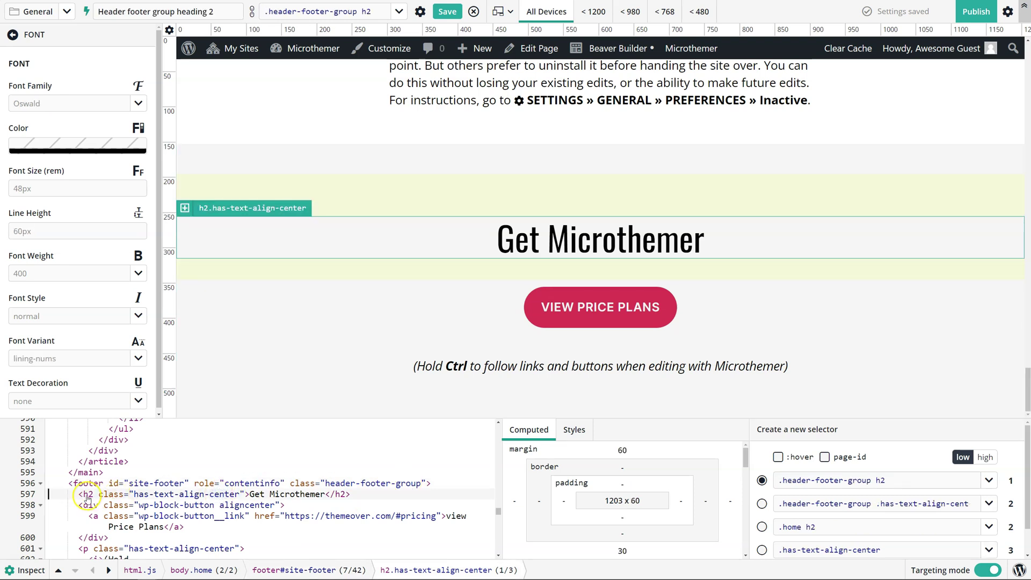
{"action": "double_click", "coordinate": [883, 480]}
{"action": "left_click", "coordinate": [925, 480]}
{"action": "left_click", "coordinate": [983, 483]}
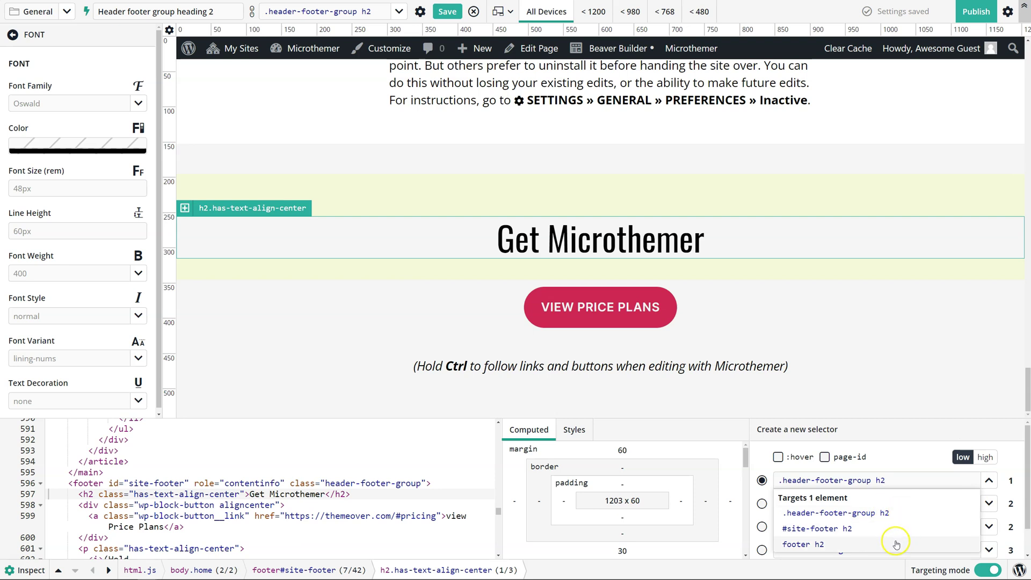
Step: Try the suggested selectors, including .home h2, and settle on .header-footer-group .has-text-align-center
{"action": "left_click", "coordinate": [1014, 481]}
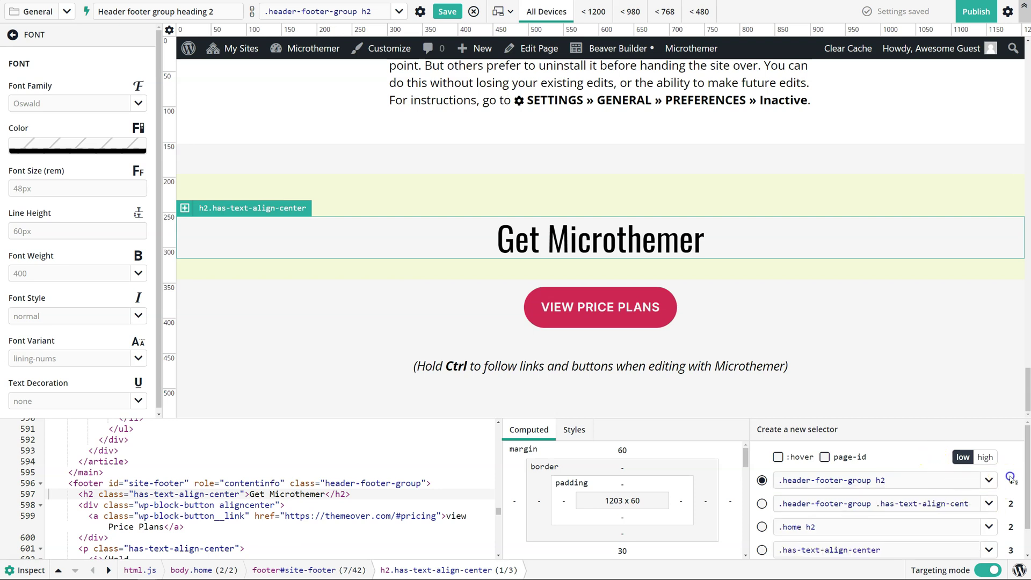
{"action": "left_click", "coordinate": [797, 484]}
{"action": "left_click", "coordinate": [762, 504]}
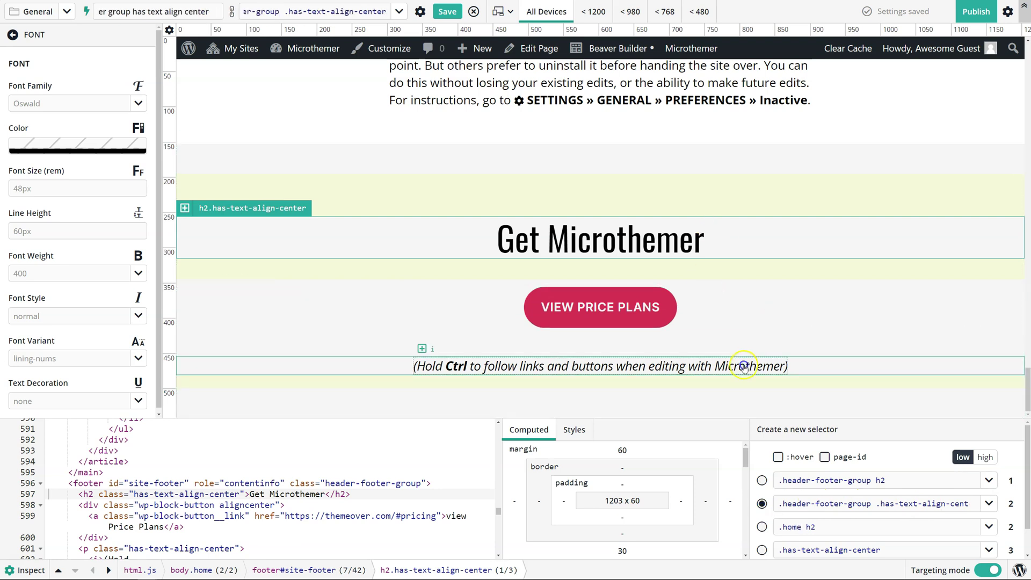
{"action": "left_click", "coordinate": [867, 459]}
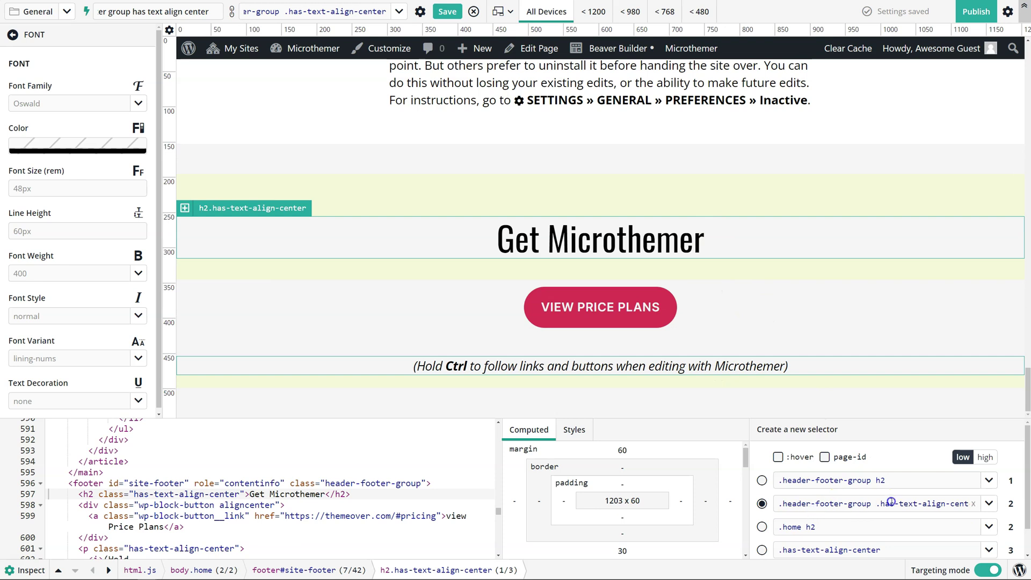
{"action": "left_click", "coordinate": [762, 527]}
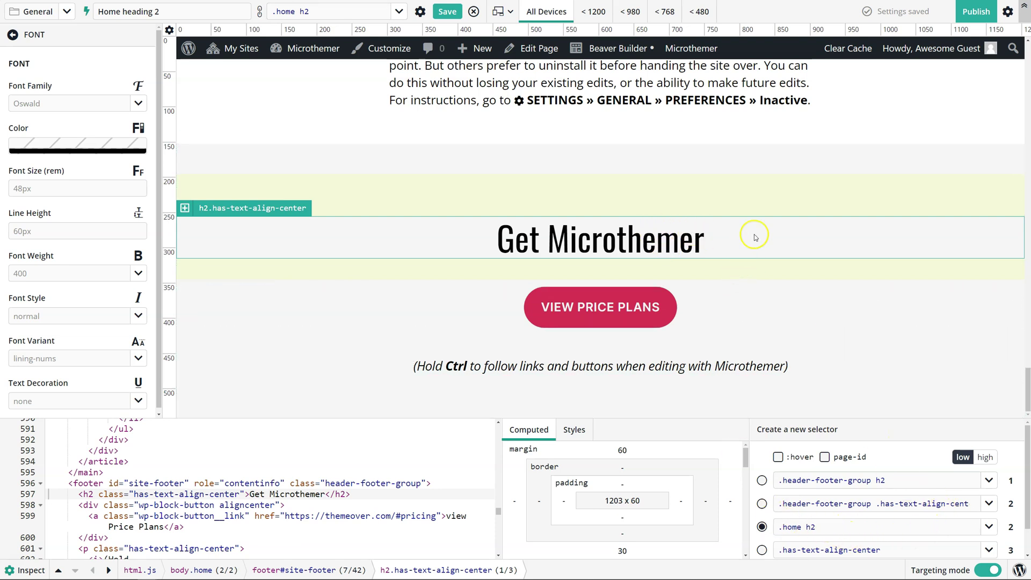
{"action": "left_click", "coordinate": [763, 505]}
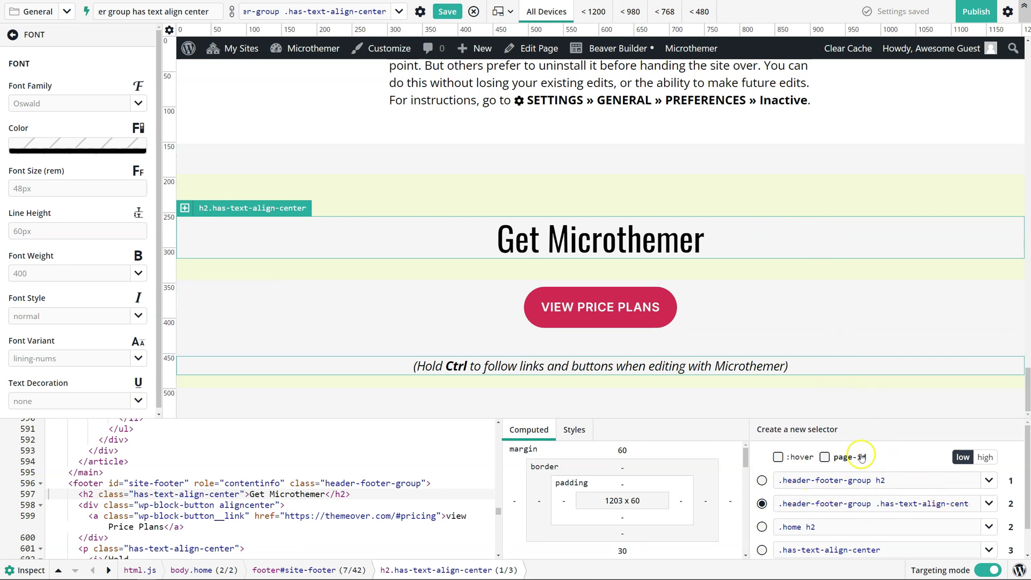
Step: Add :hover and the page-specific .mt-2 prefix to the selector suggestions and review Selector modifiers
{"action": "left_click", "coordinate": [779, 458]}
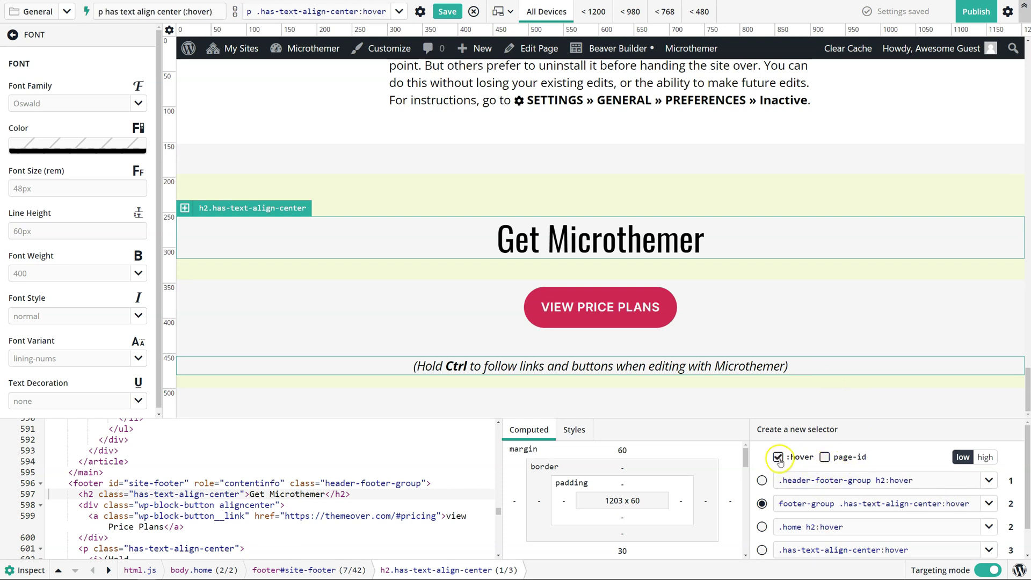
{"action": "left_click", "coordinate": [825, 458]}
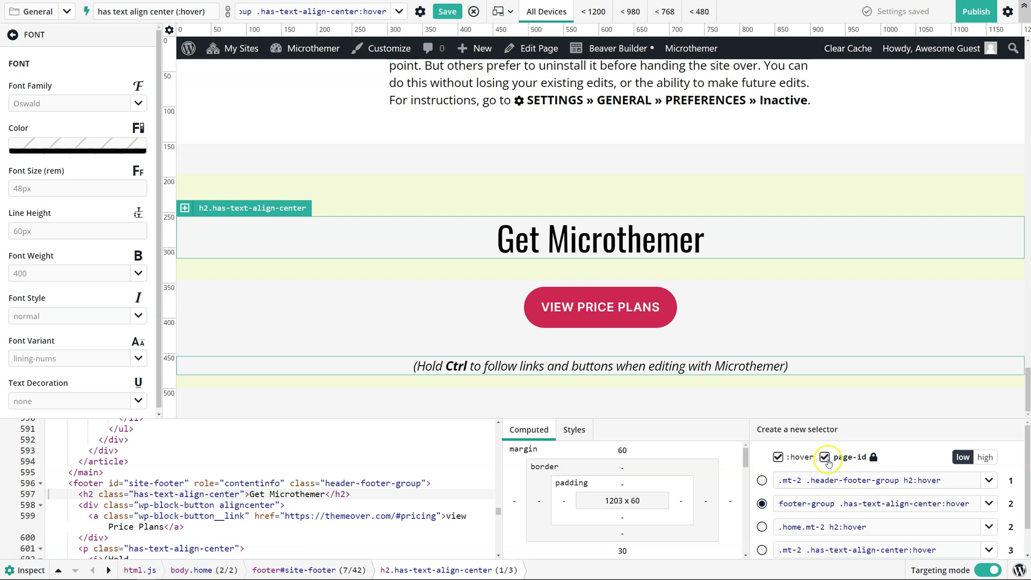
{"action": "left_click", "coordinate": [420, 11]}
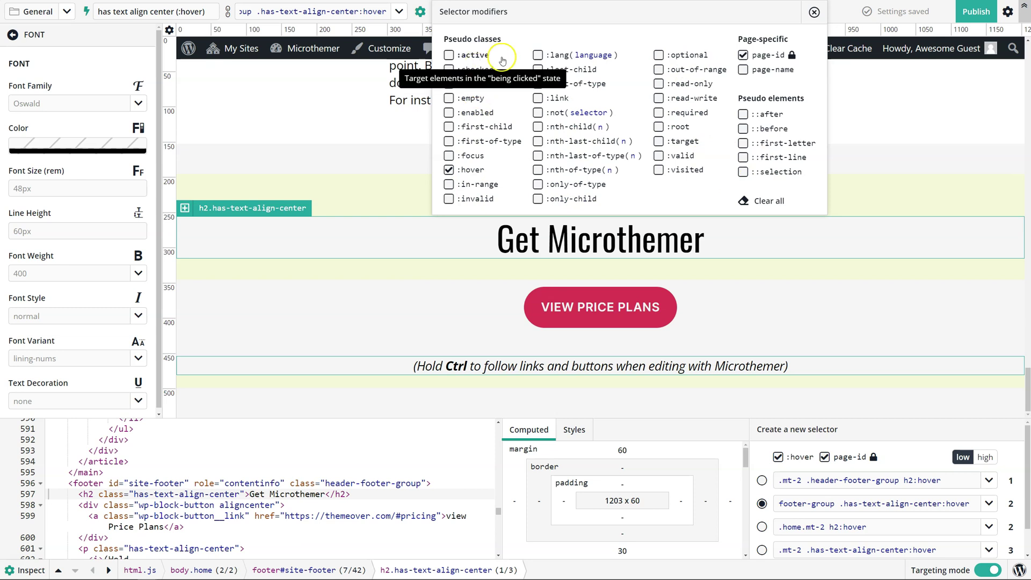
{"action": "left_click", "coordinate": [814, 12]}
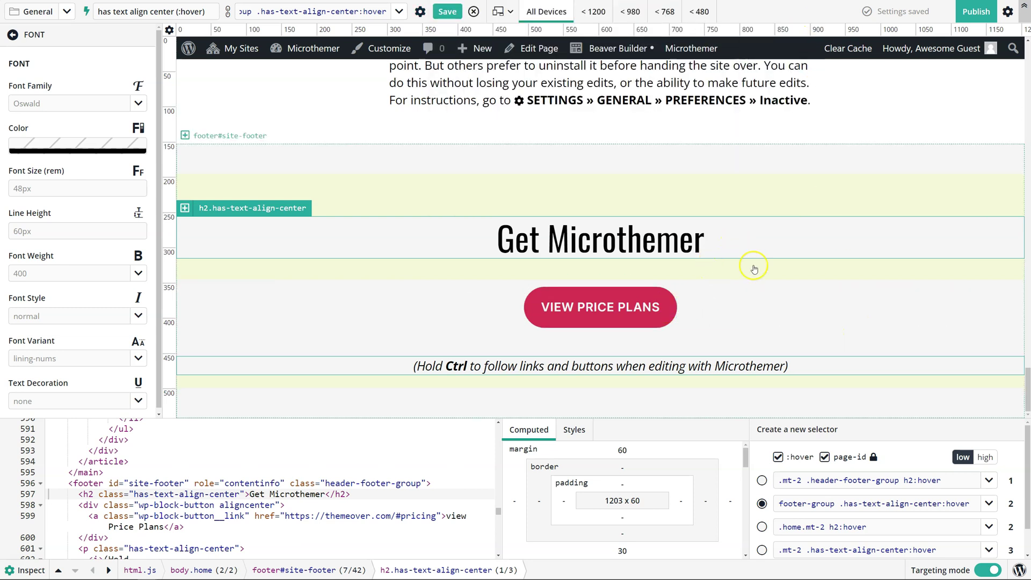
{"action": "left_click", "coordinate": [63, 109]}
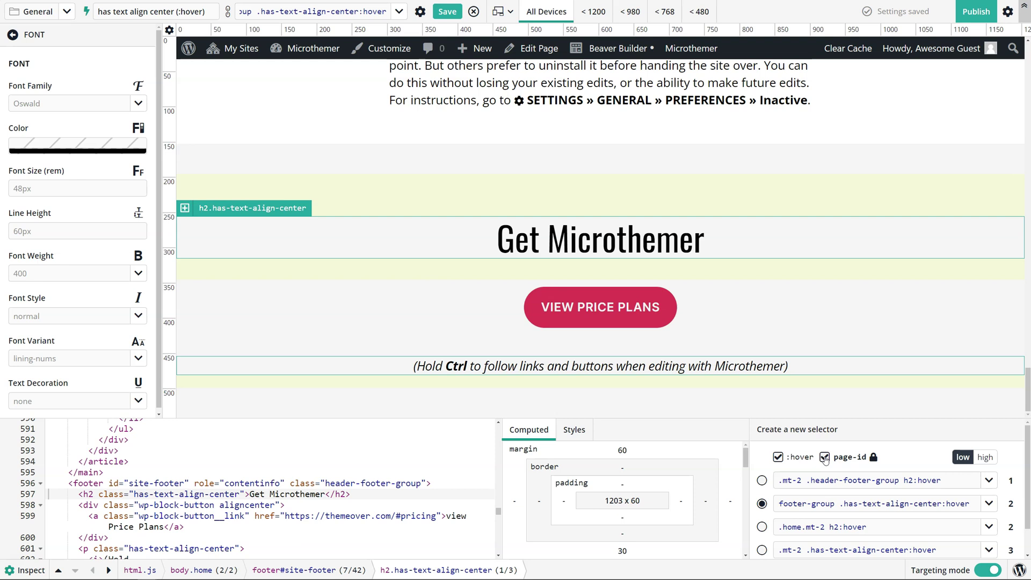
{"action": "left_click", "coordinate": [824, 457]}
{"action": "left_click", "coordinate": [780, 480]}
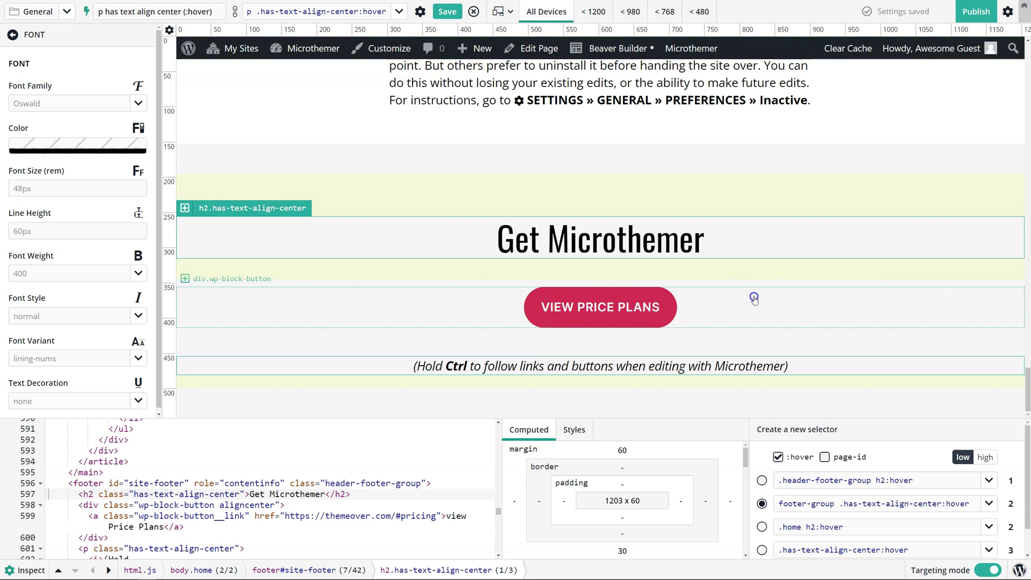
{"action": "left_click", "coordinate": [848, 502]}
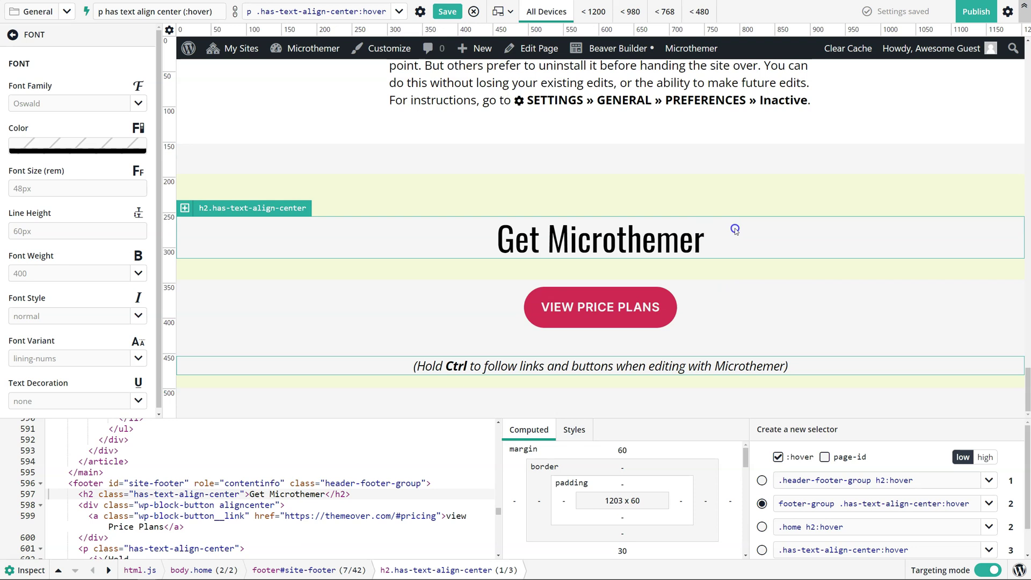
{"action": "left_click", "coordinate": [824, 458]}
{"action": "left_click", "coordinate": [874, 457]}
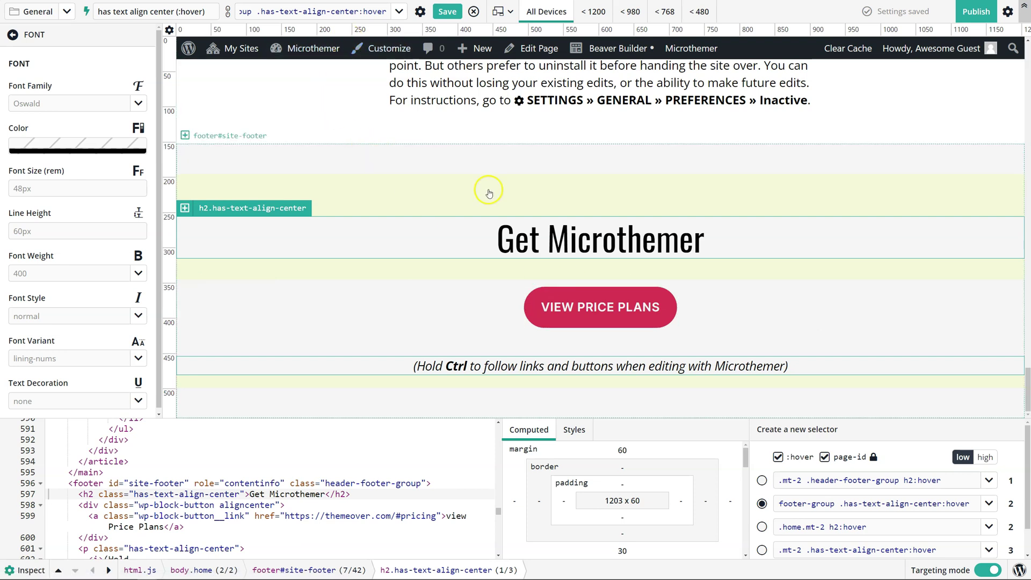
Step: Select the 'Uninstall, but keep the edits' heading, then the paragraph beneath it
{"action": "scroll", "coordinate": [602, 198], "scroll_direction": "up", "scroll_amount": 3}
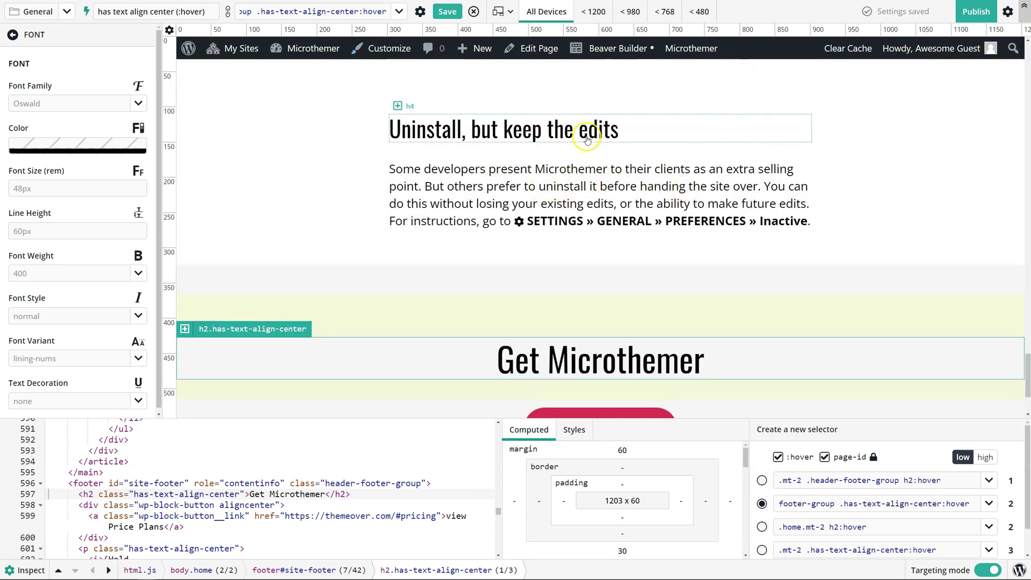
{"action": "left_click", "coordinate": [662, 131]}
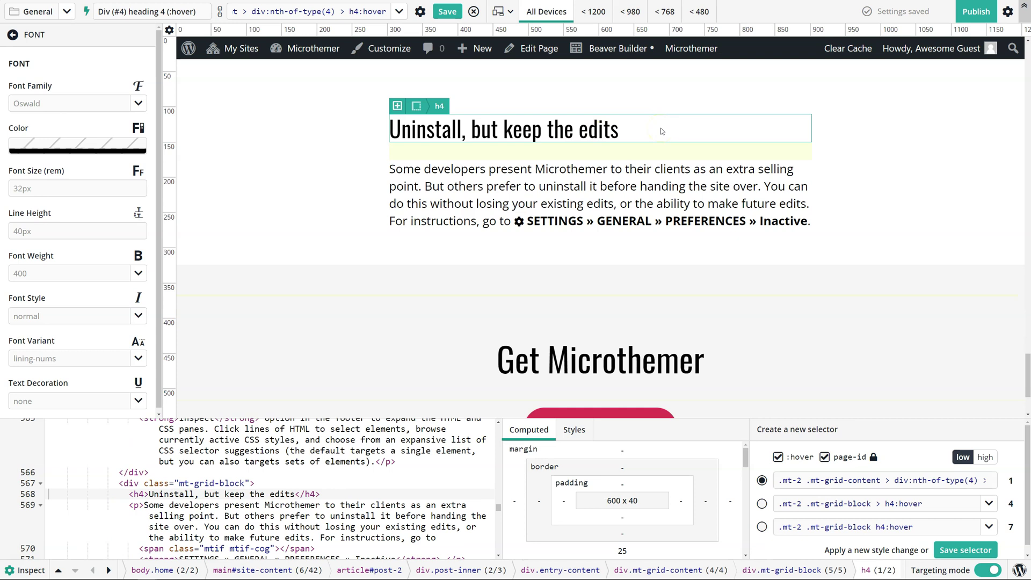
{"action": "left_click", "coordinate": [601, 197]}
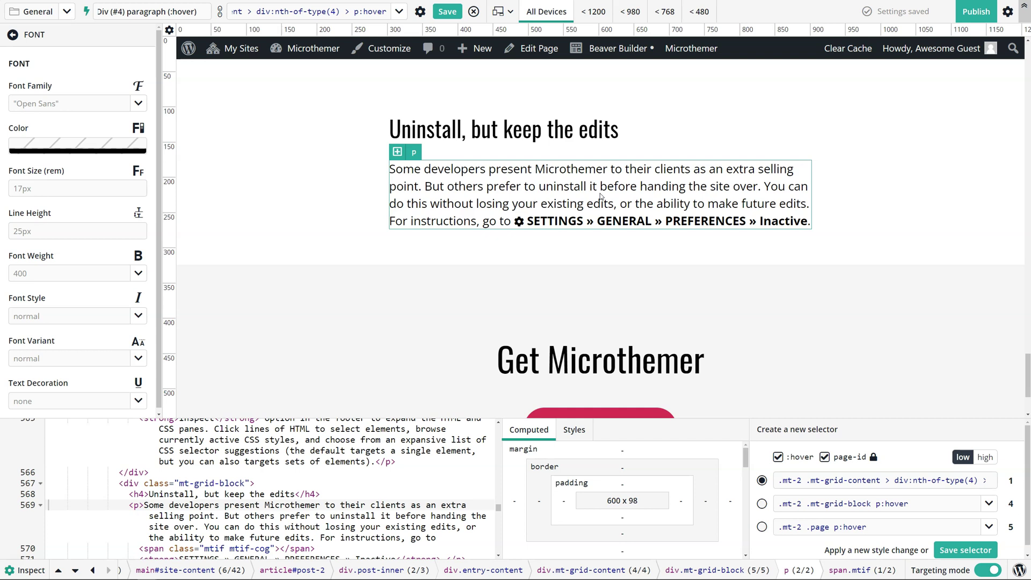
{"action": "left_click", "coordinate": [609, 202]}
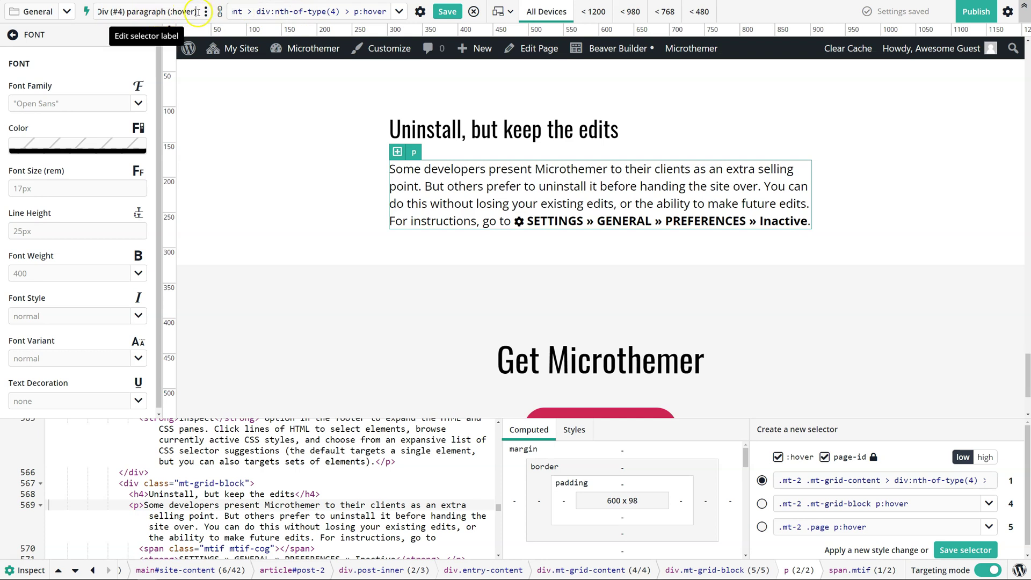
Step: Rename the paragraph's selector label to 'Uninstall paragraph'
{"action": "left_click_drag", "start_coordinate": [198, 12], "coordinate": [95, 13]}
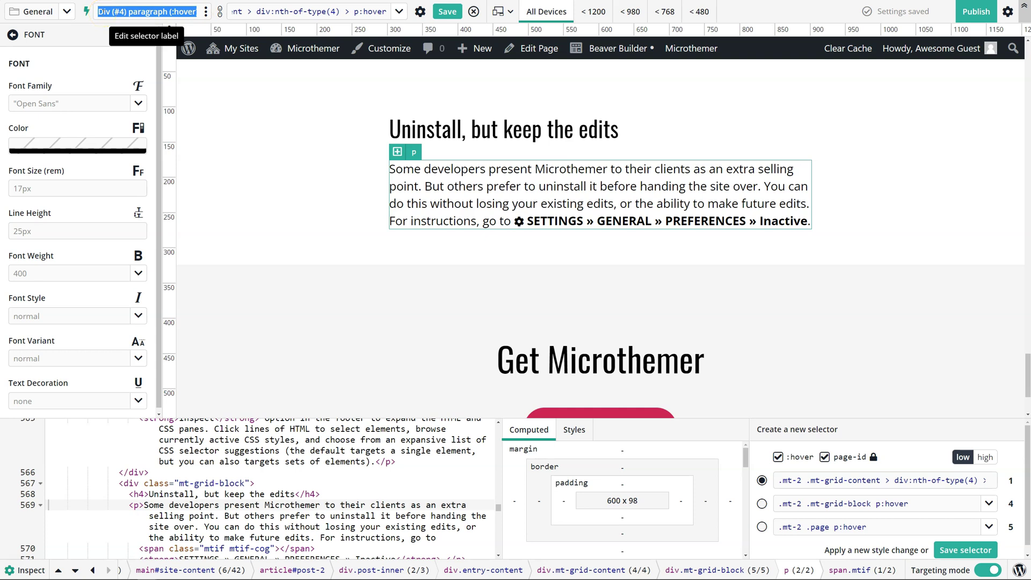
{"action": "type", "text": "Uninstall"}
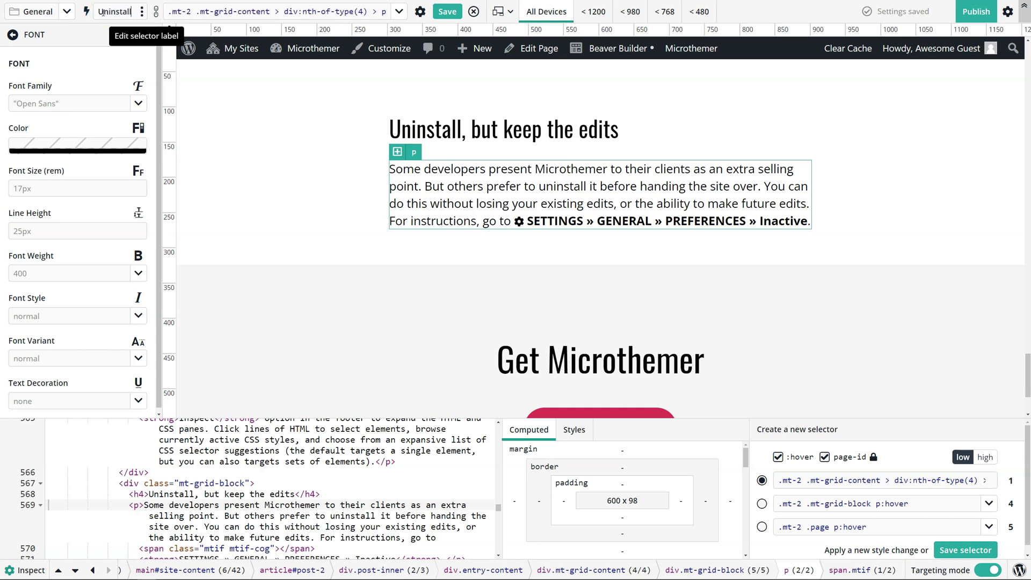
{"action": "type", "text": " para"}
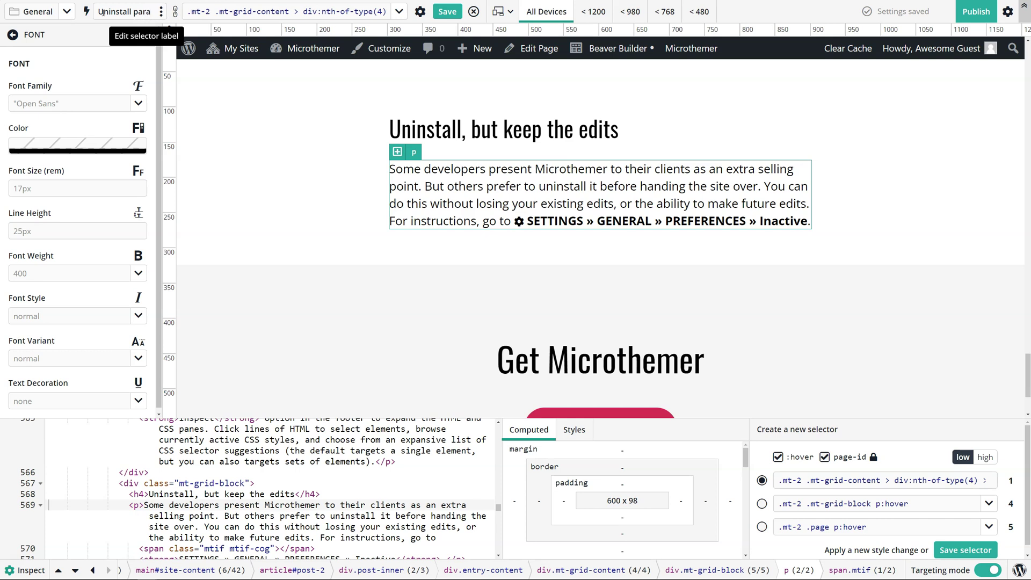
{"action": "type", "text": "graph"}
{"action": "left_click", "coordinate": [352, 144]}
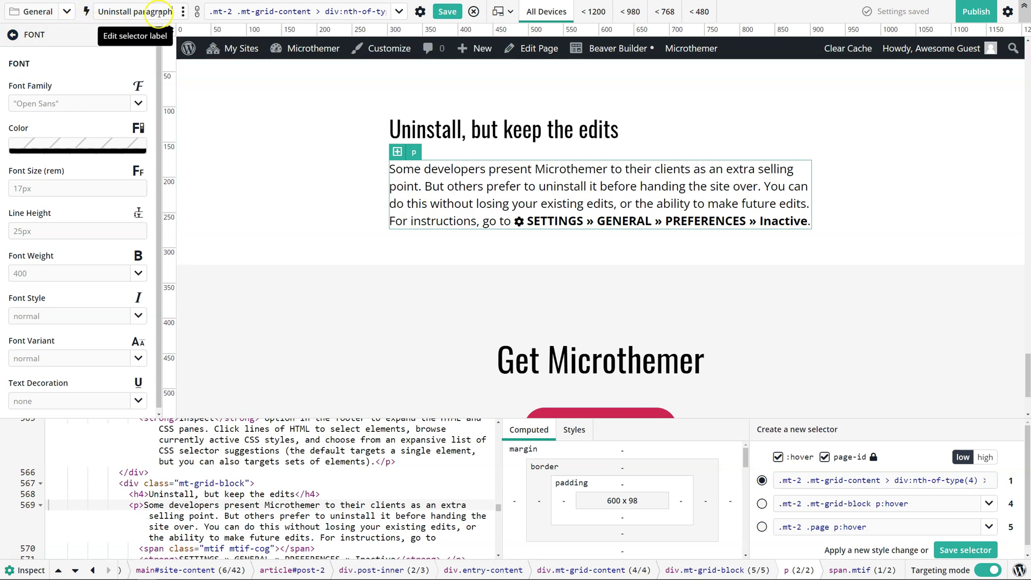
Step: Turn off automatic label renaming and reselect the Uninstall paragraph
{"action": "left_click", "coordinate": [101, 16]}
{"action": "left_click", "coordinate": [86, 12]}
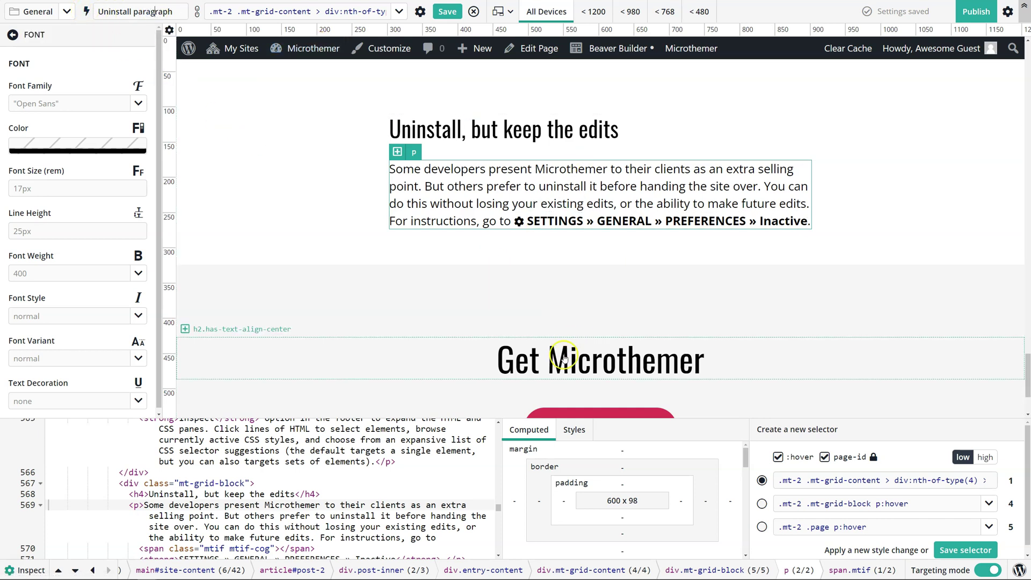
{"action": "left_click", "coordinate": [478, 363]}
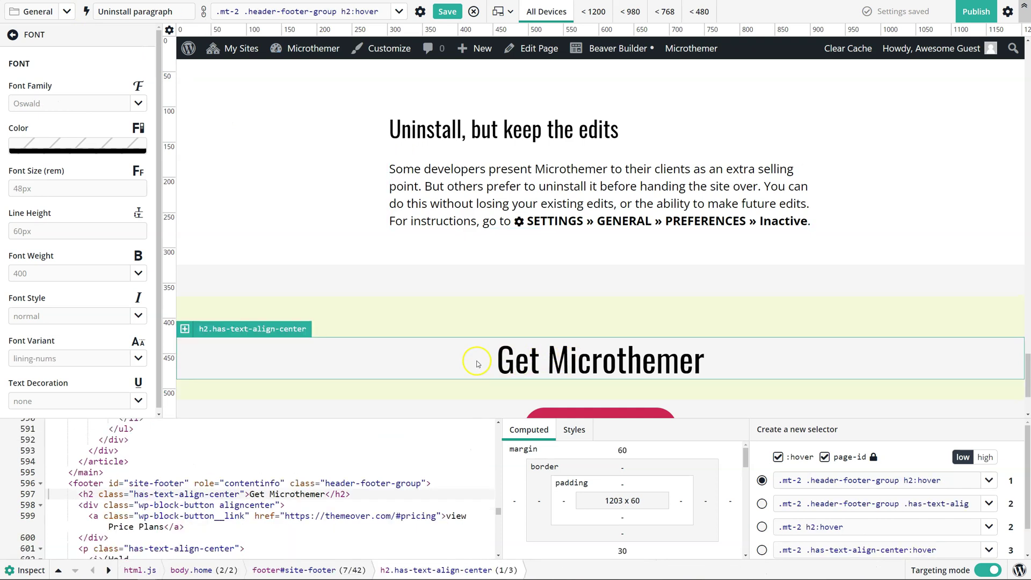
{"action": "left_click", "coordinate": [455, 175]}
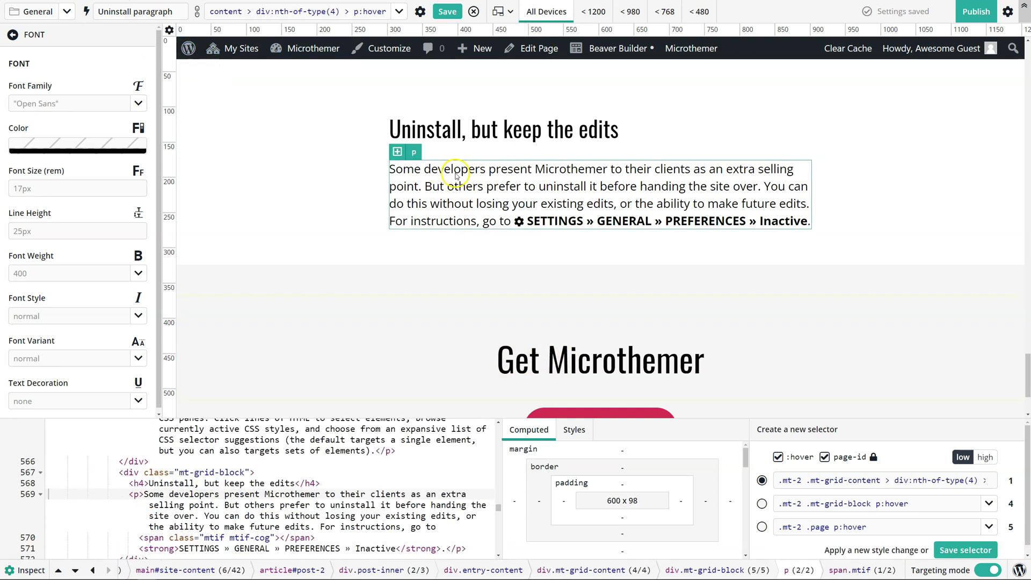
Step: Rename the General folder to 'About page' to file the Uninstall paragraph selector there
{"action": "left_click", "coordinate": [68, 11]}
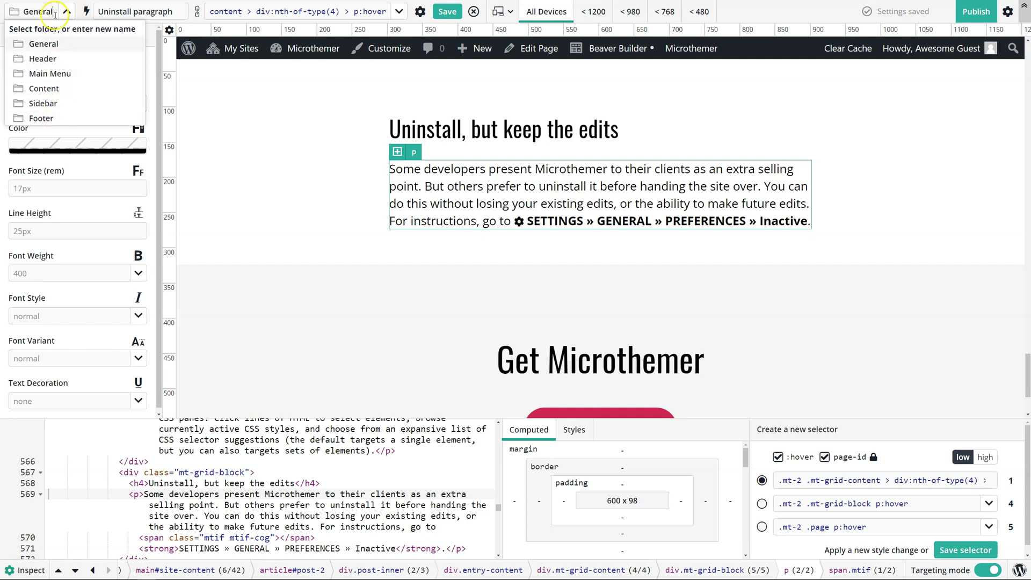
{"action": "double_click", "coordinate": [36, 12]}
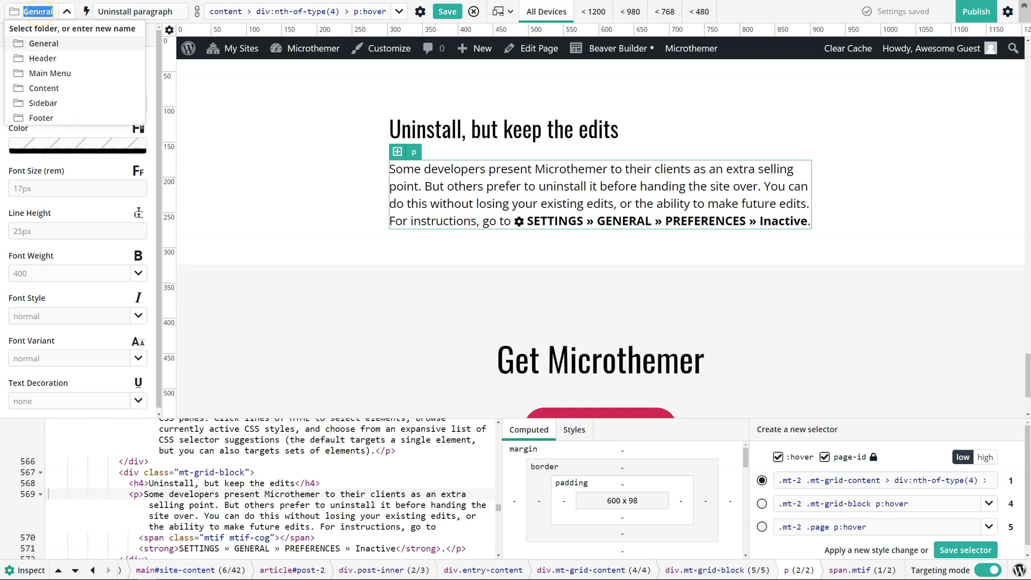
{"action": "type", "text": "About page"}
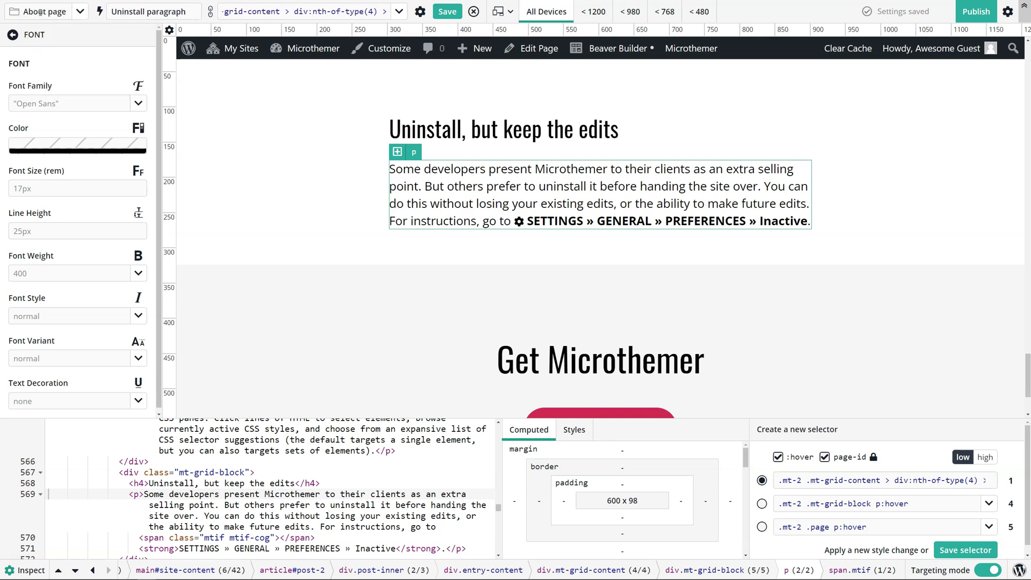
Step: Unsync the label from the selector code and relabel the paragraph selector 'About'
{"action": "left_click", "coordinate": [211, 15]}
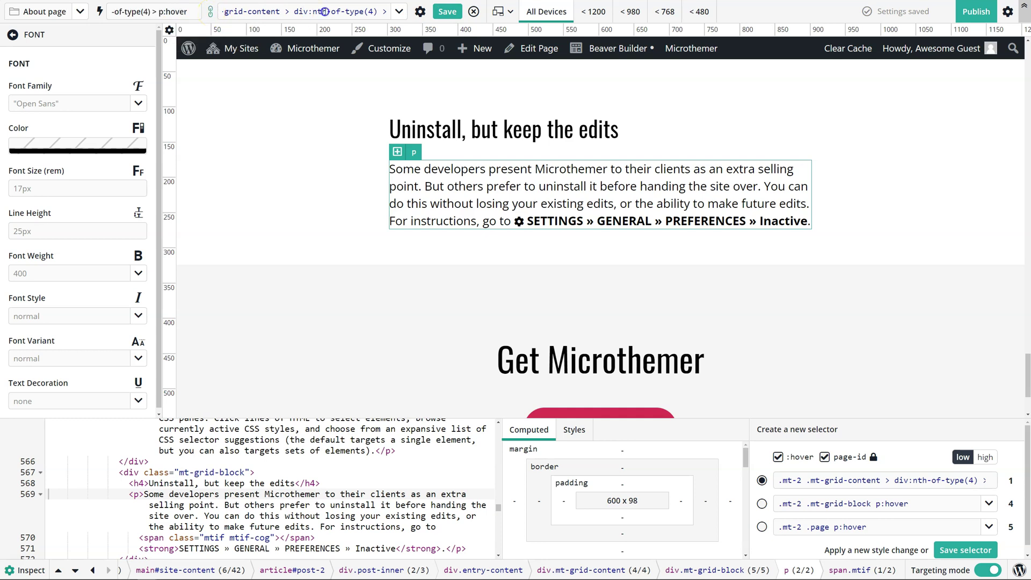
{"action": "left_click_drag", "start_coordinate": [168, 12], "coordinate": [108, 13]}
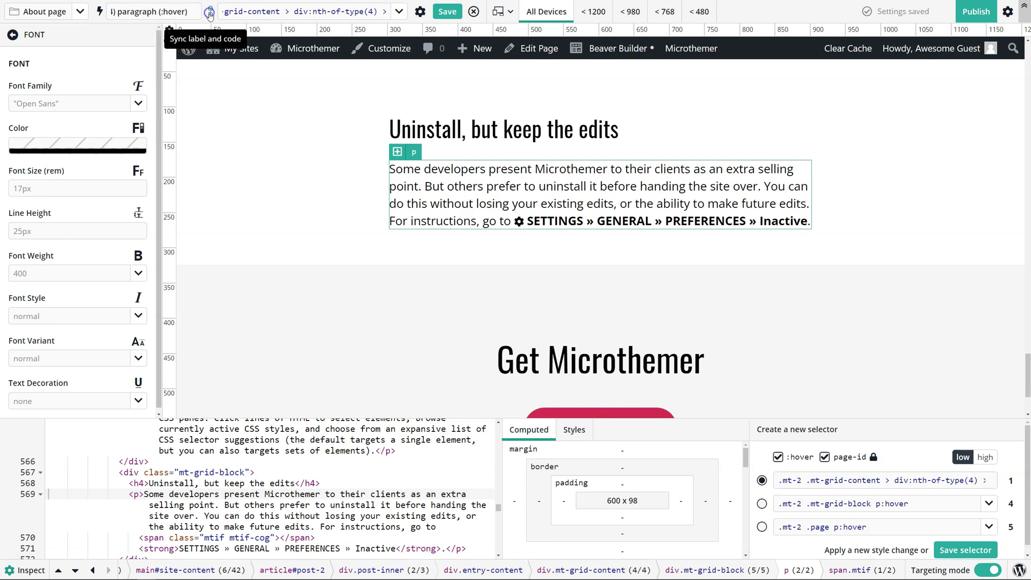
{"action": "left_click", "coordinate": [154, 12]}
{"action": "triple_click", "coordinate": [154, 11]}
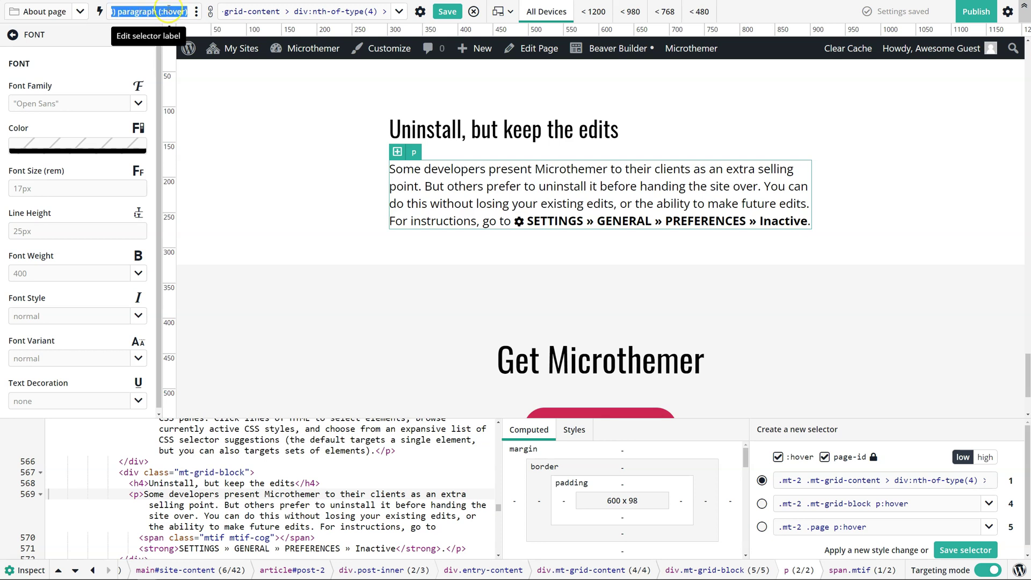
{"action": "type", "text": "About"}
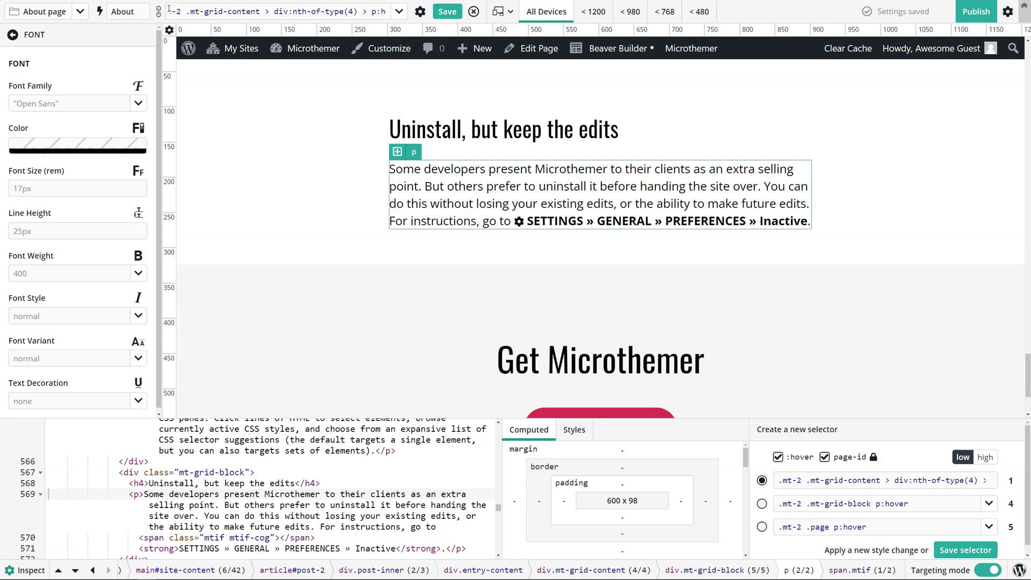
{"action": "left_click", "coordinate": [159, 12]}
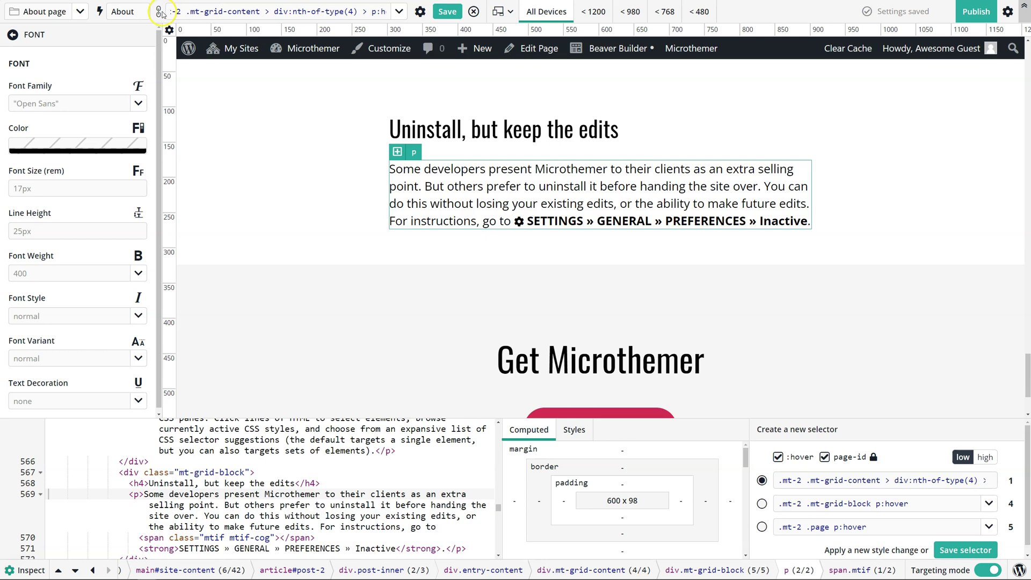
{"action": "left_click", "coordinate": [123, 11]}
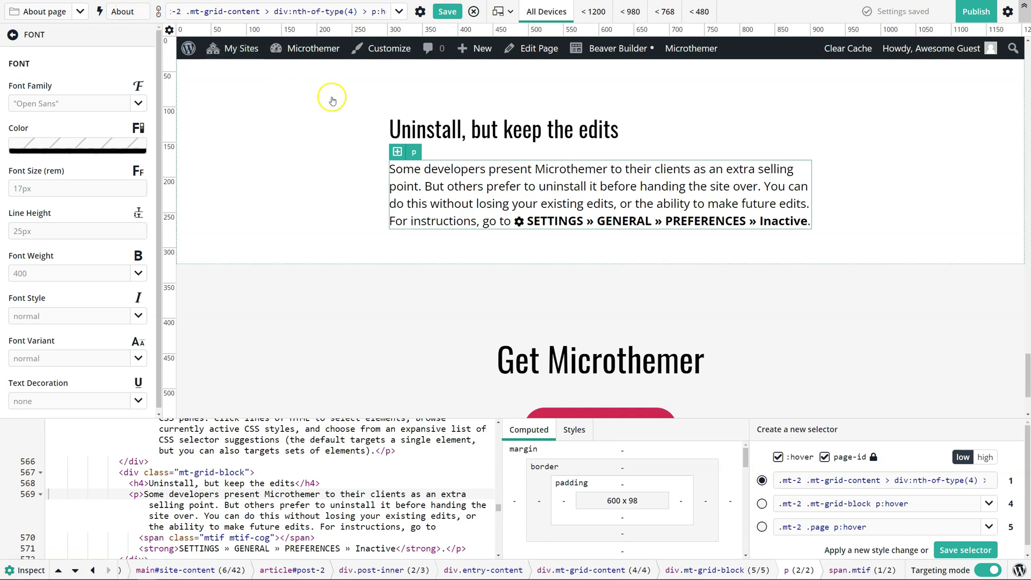
Step: Save the About selector and step between it and the Variables selector
{"action": "left_click", "coordinate": [441, 11]}
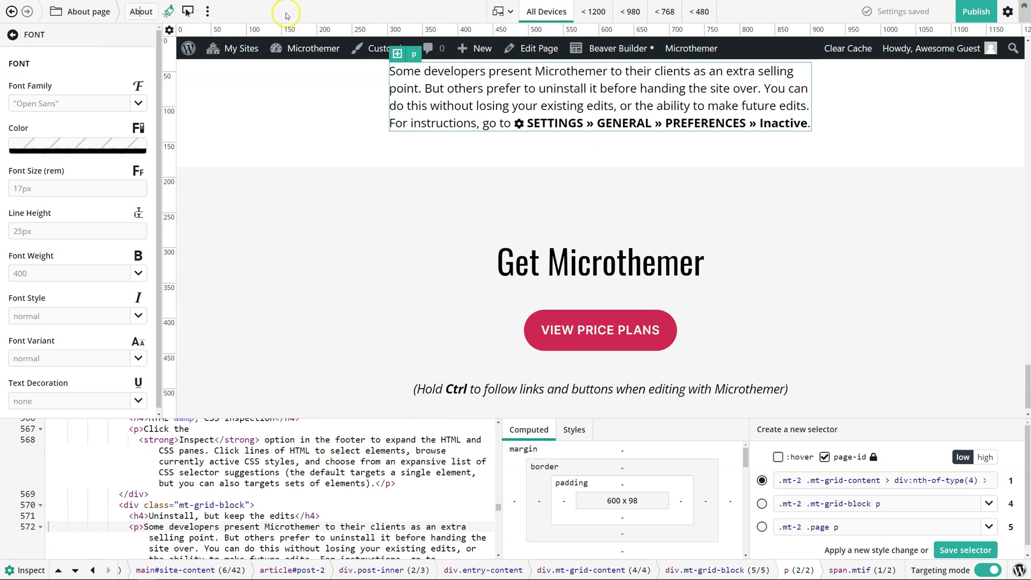
{"action": "left_click", "coordinate": [12, 11]}
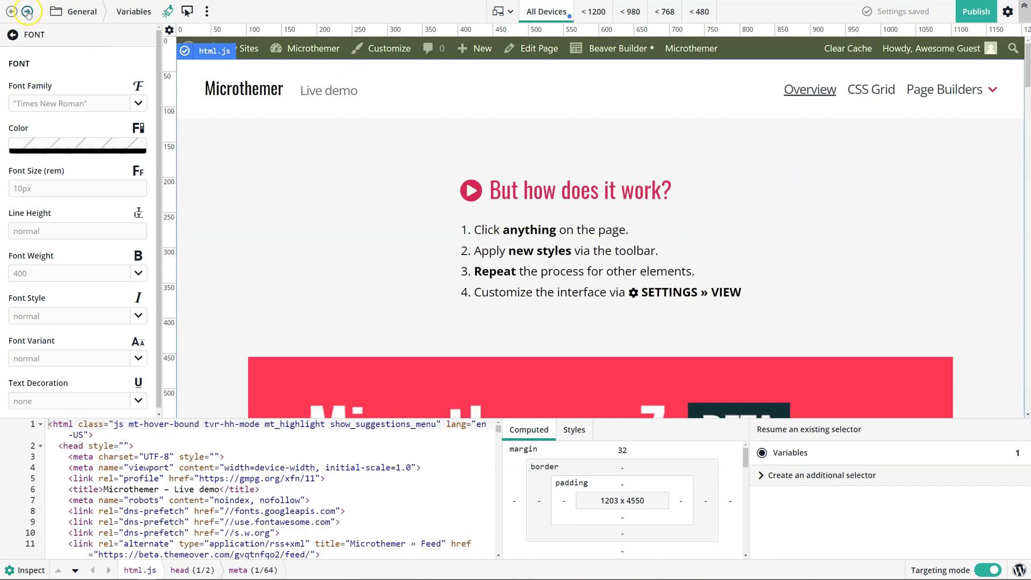
{"action": "left_click", "coordinate": [27, 11]}
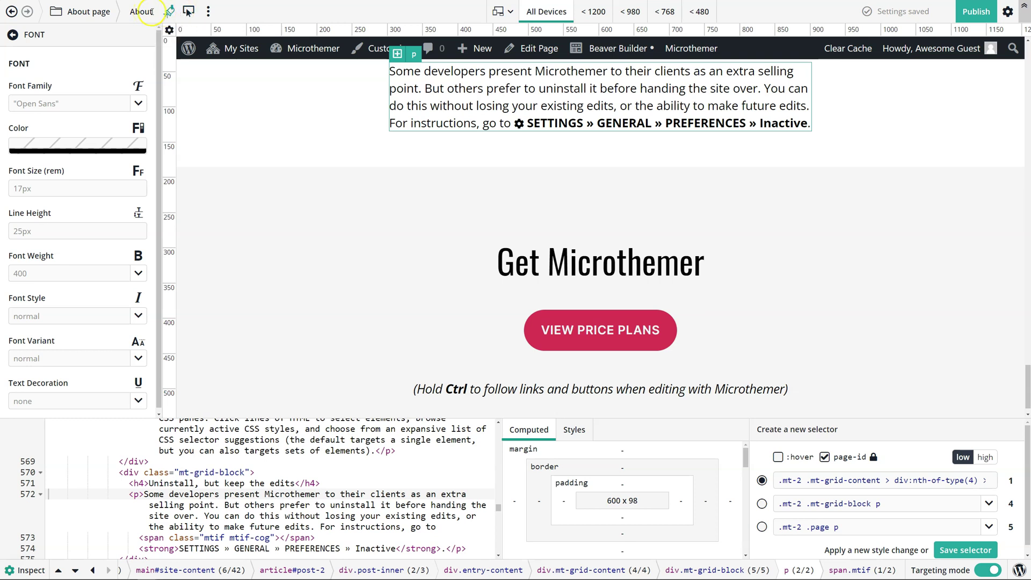
{"action": "left_click", "coordinate": [12, 12]}
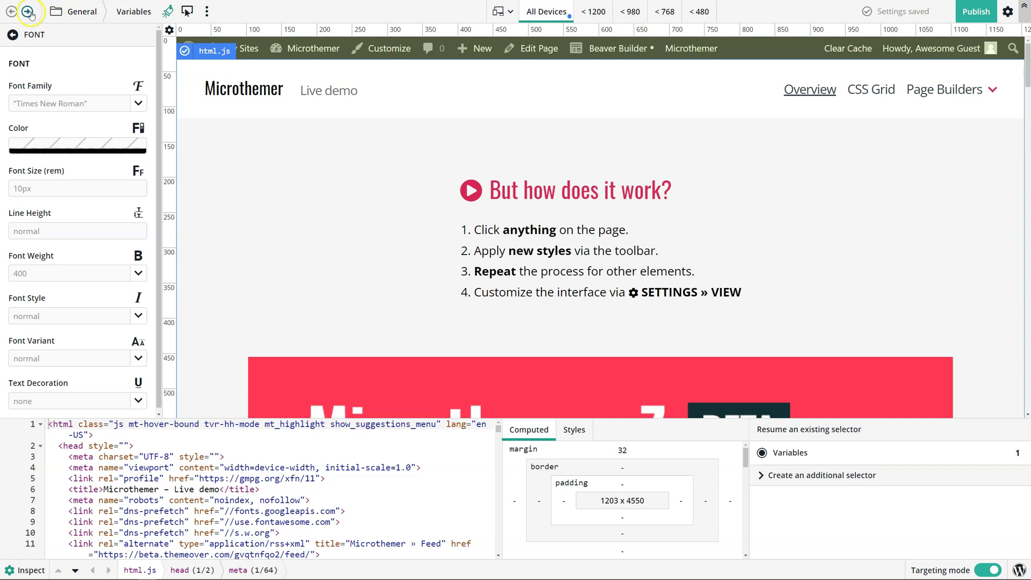
{"action": "left_click", "coordinate": [26, 12]}
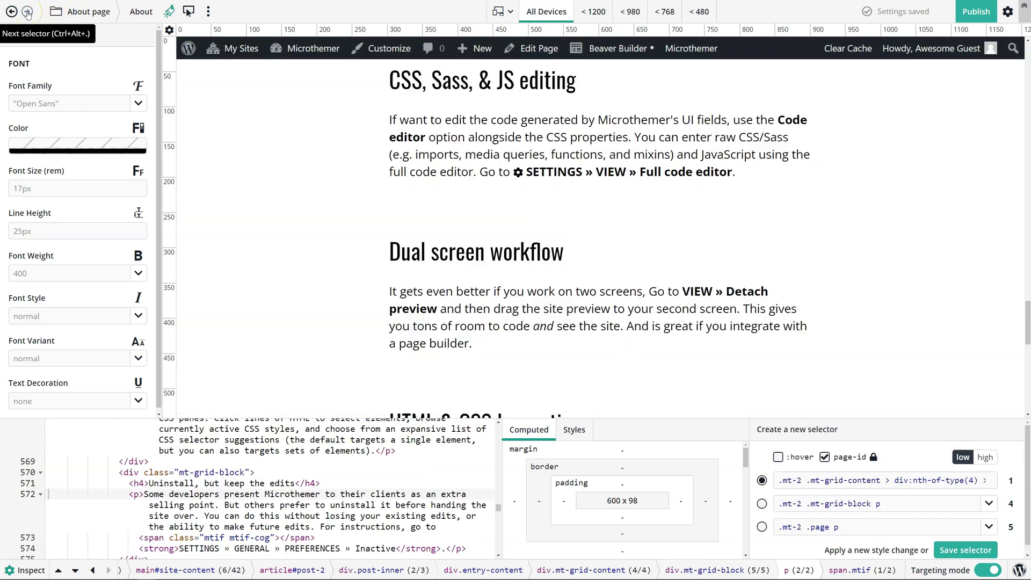
{"action": "scroll", "coordinate": [631, 179], "scroll_direction": "up", "scroll_amount": 3}
{"action": "left_click", "coordinate": [488, 250]}
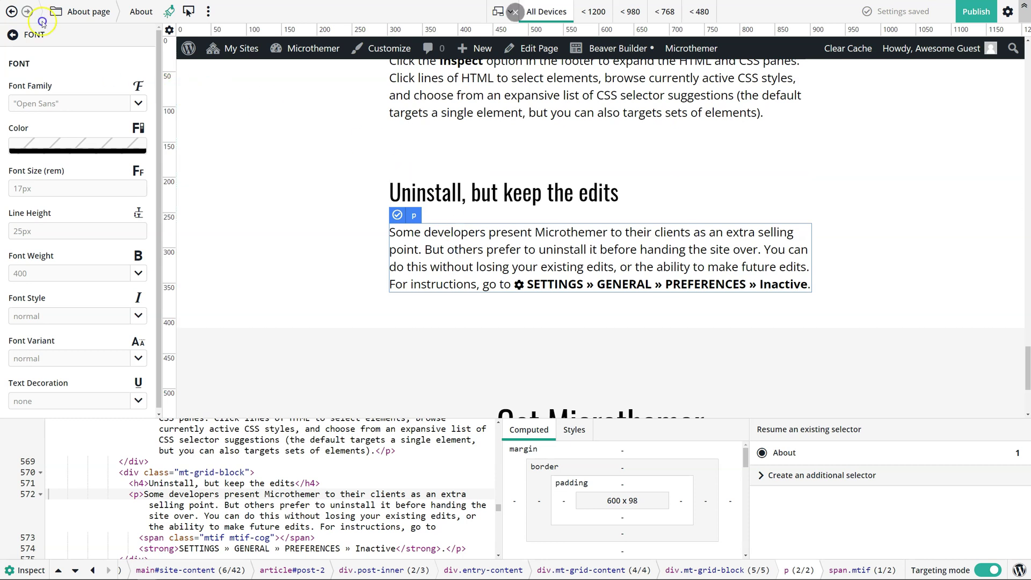
Step: Browse the selector folders, opening Variables and then returning to About
{"action": "left_click", "coordinate": [73, 13]}
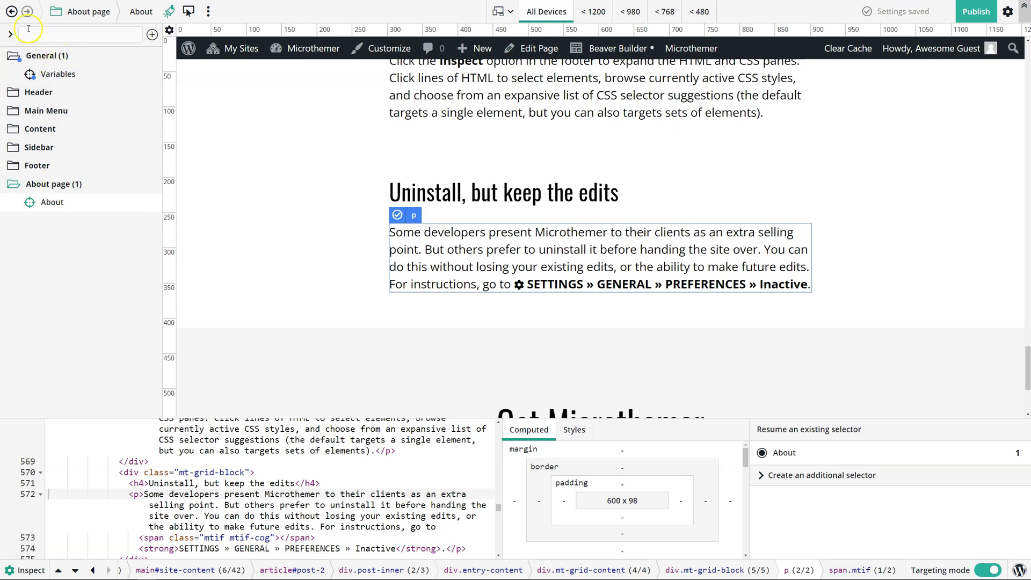
{"action": "left_click", "coordinate": [11, 11]}
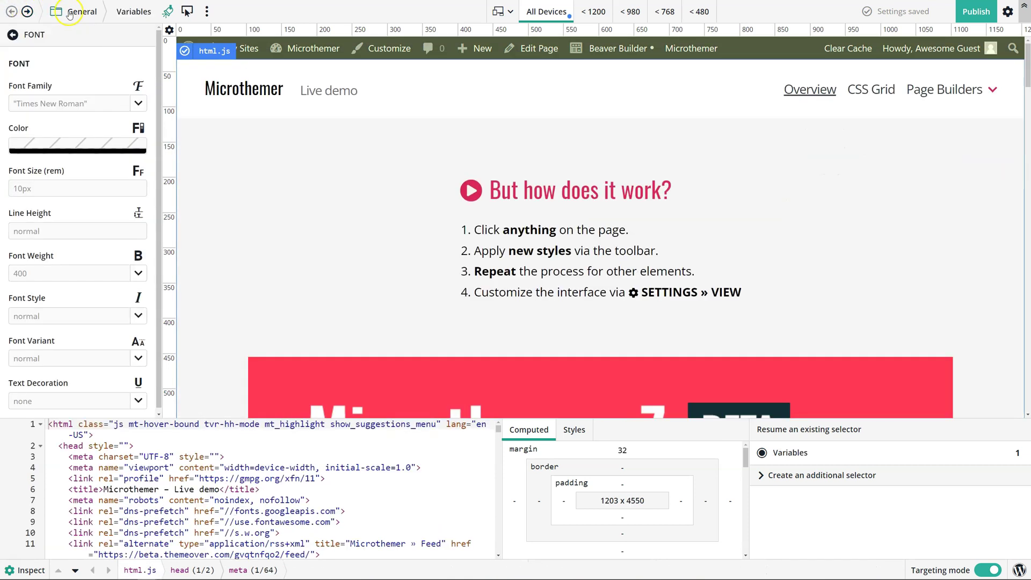
{"action": "left_click", "coordinate": [73, 11]}
{"action": "left_click", "coordinate": [48, 72]}
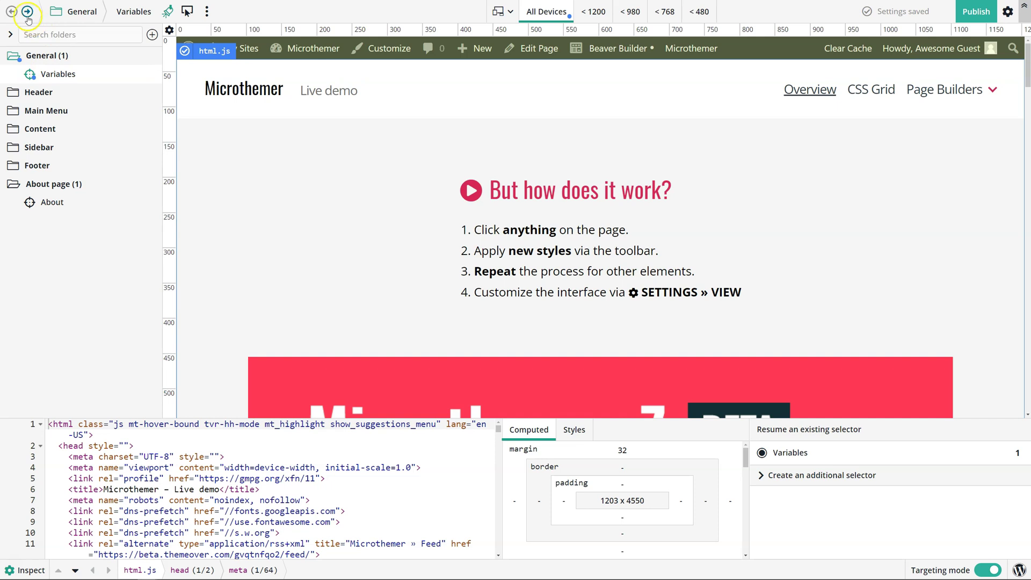
{"action": "left_click", "coordinate": [27, 11]}
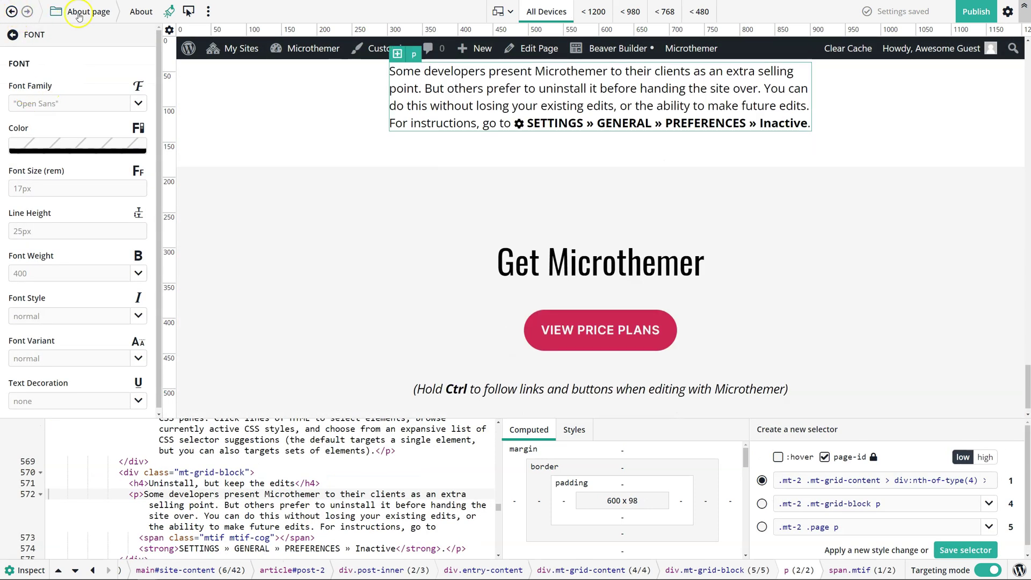
Step: Open the About selector from the About page folder to show its font properties
{"action": "left_click", "coordinate": [73, 11]}
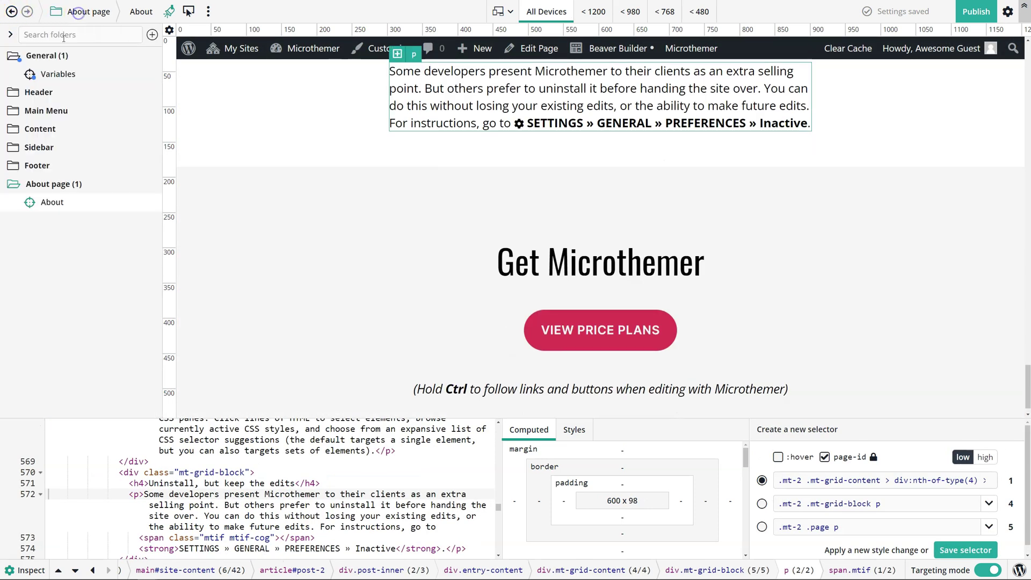
{"action": "left_click", "coordinate": [56, 205]}
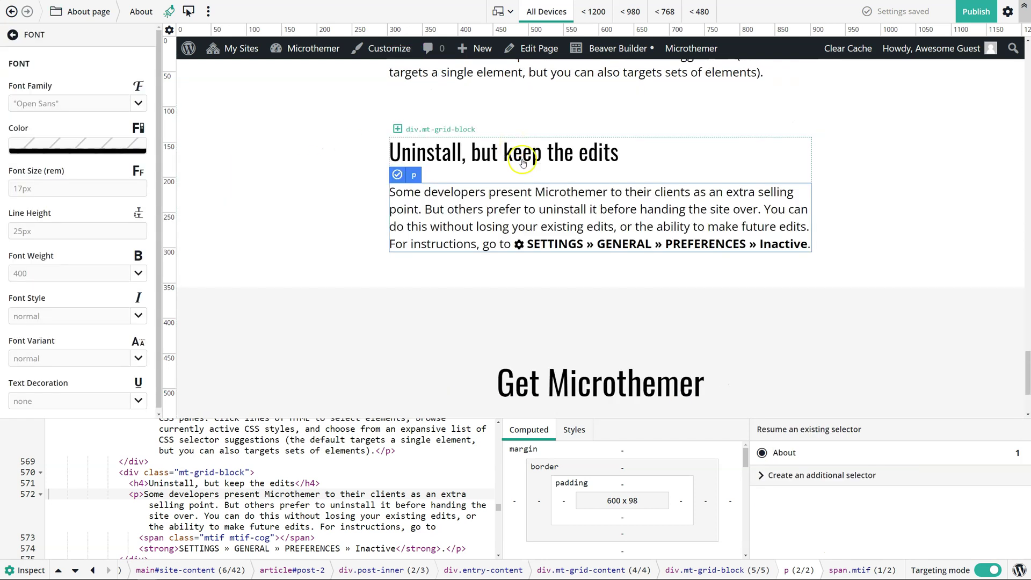
{"action": "scroll", "coordinate": [529, 194], "scroll_direction": "up", "scroll_amount": 4}
{"action": "left_click", "coordinate": [556, 188]}
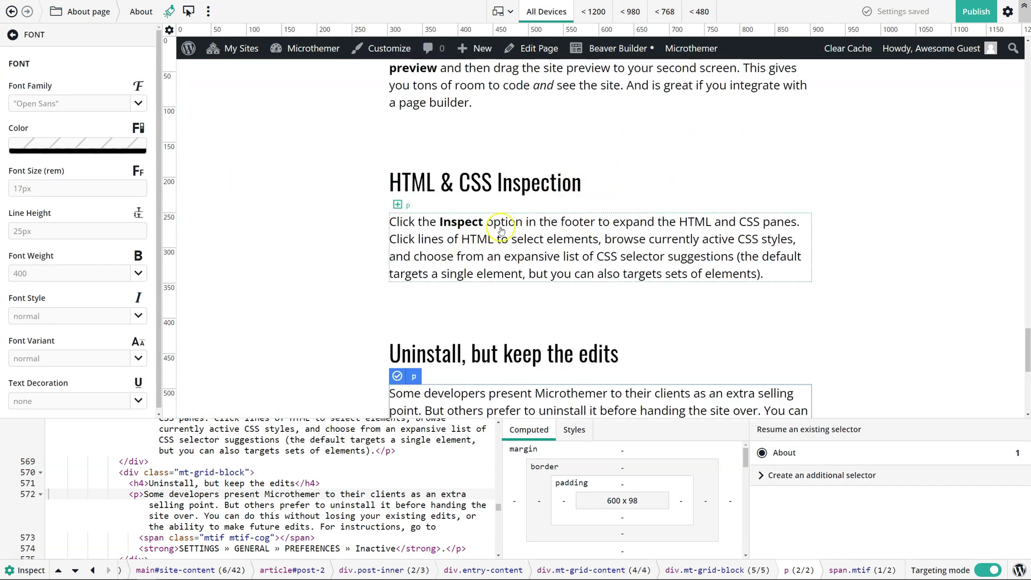
{"action": "scroll", "coordinate": [431, 285], "scroll_direction": "down", "scroll_amount": 2}
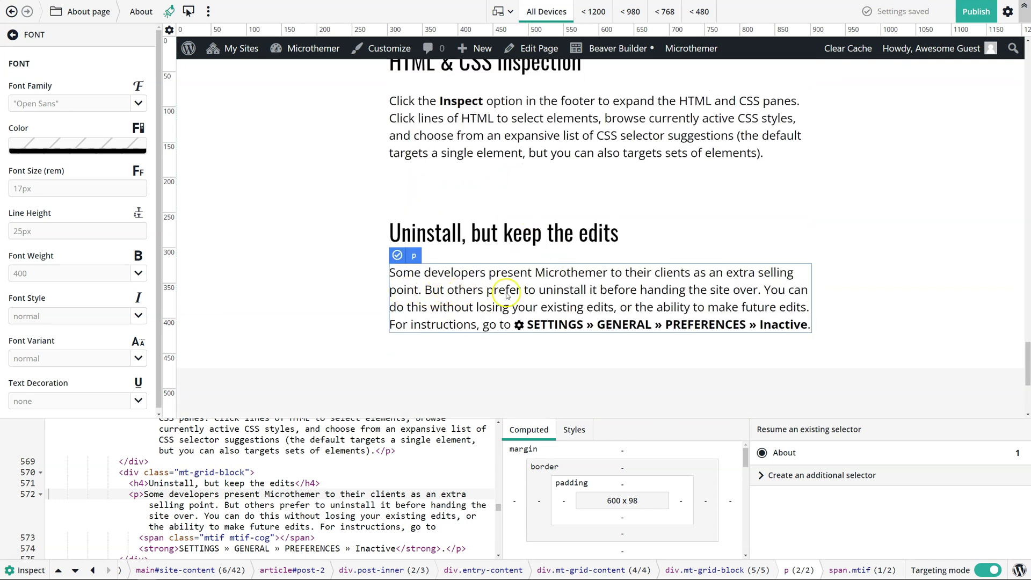
{"action": "scroll", "coordinate": [525, 269], "scroll_direction": "up", "scroll_amount": 7}
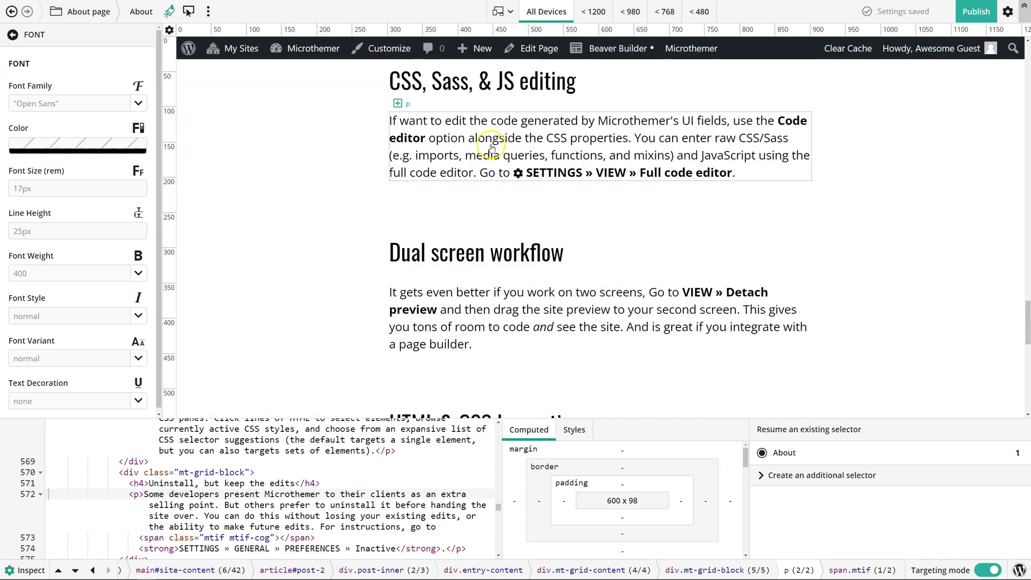
{"action": "scroll", "coordinate": [476, 209], "scroll_direction": "down", "scroll_amount": 6}
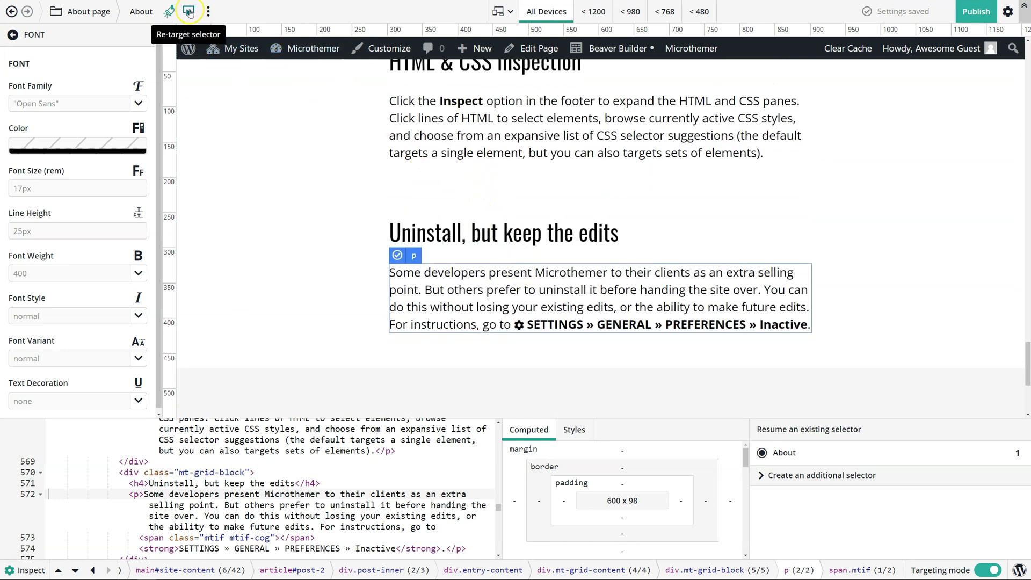
Step: Retarget the About selector to '.mt-2 .mt-grid-block p' and update it as 'Mt grid block paragraph'
{"action": "left_click", "coordinate": [189, 12]}
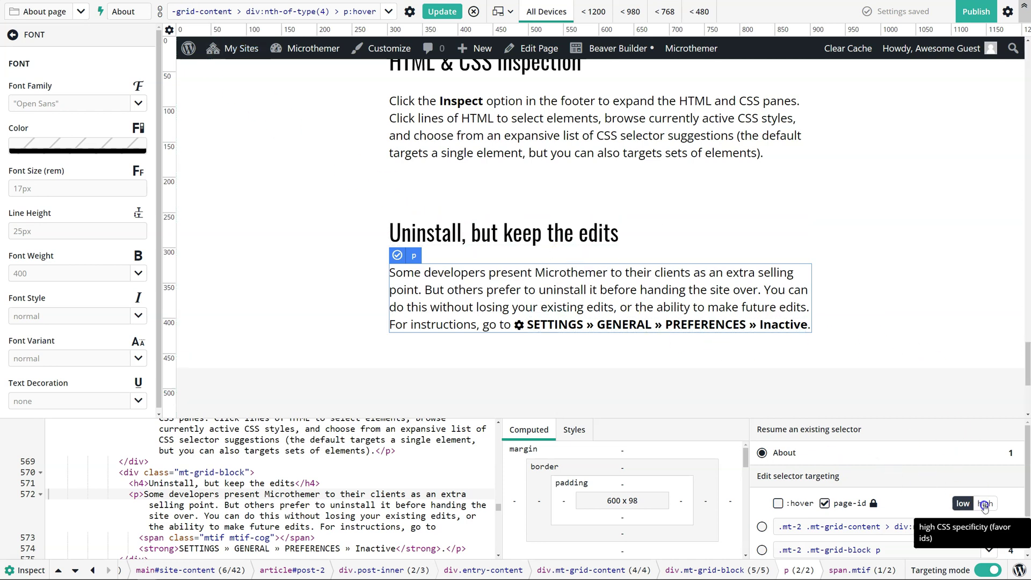
{"action": "scroll", "coordinate": [1028, 493], "scroll_direction": "down", "scroll_amount": 1}
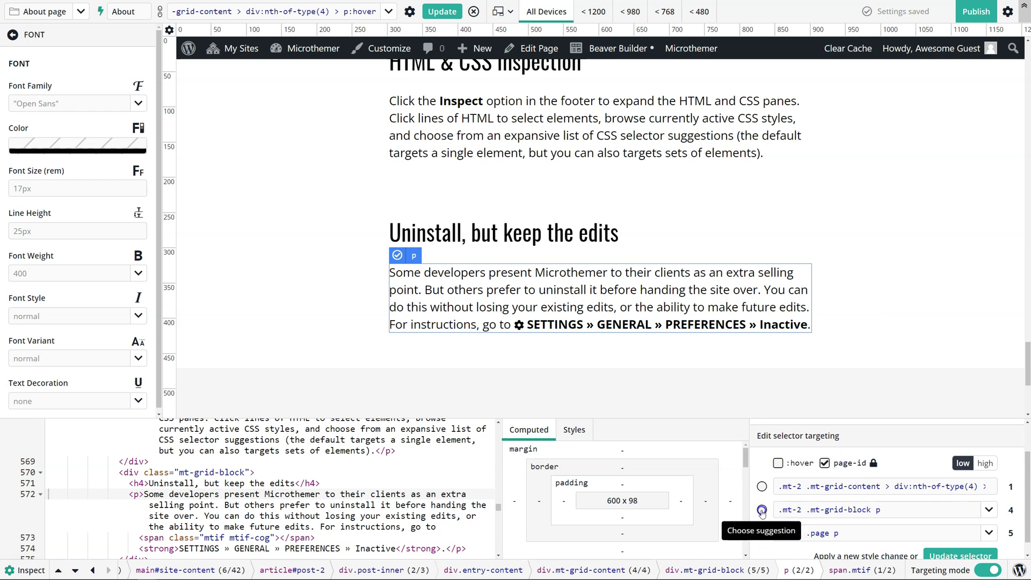
{"action": "left_click", "coordinate": [762, 511]}
{"action": "scroll", "coordinate": [831, 260], "scroll_direction": "up", "scroll_amount": 1}
{"action": "scroll", "coordinate": [831, 260], "scroll_direction": "up", "scroll_amount": 6}
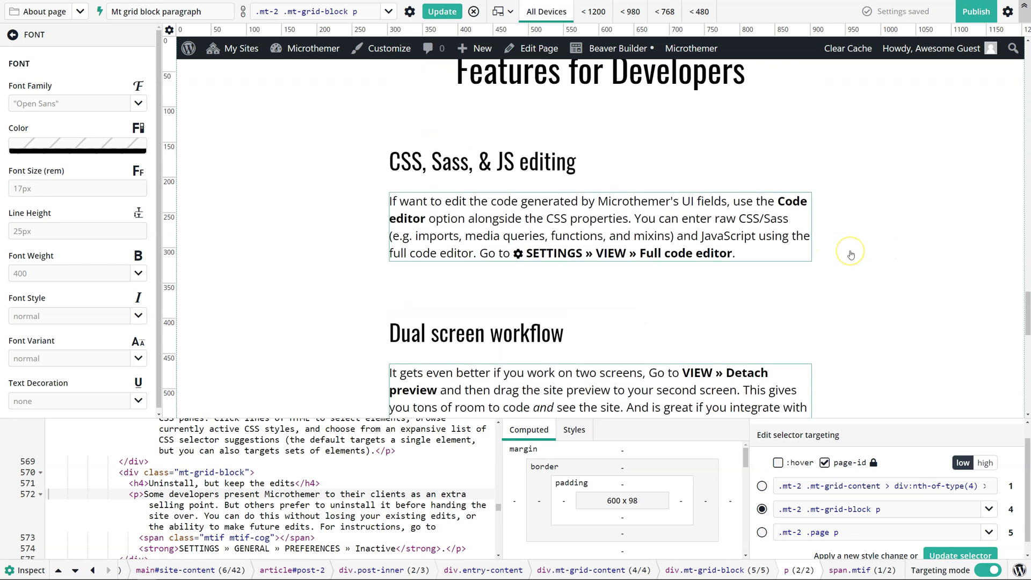
{"action": "scroll", "coordinate": [851, 255], "scroll_direction": "down", "scroll_amount": 6}
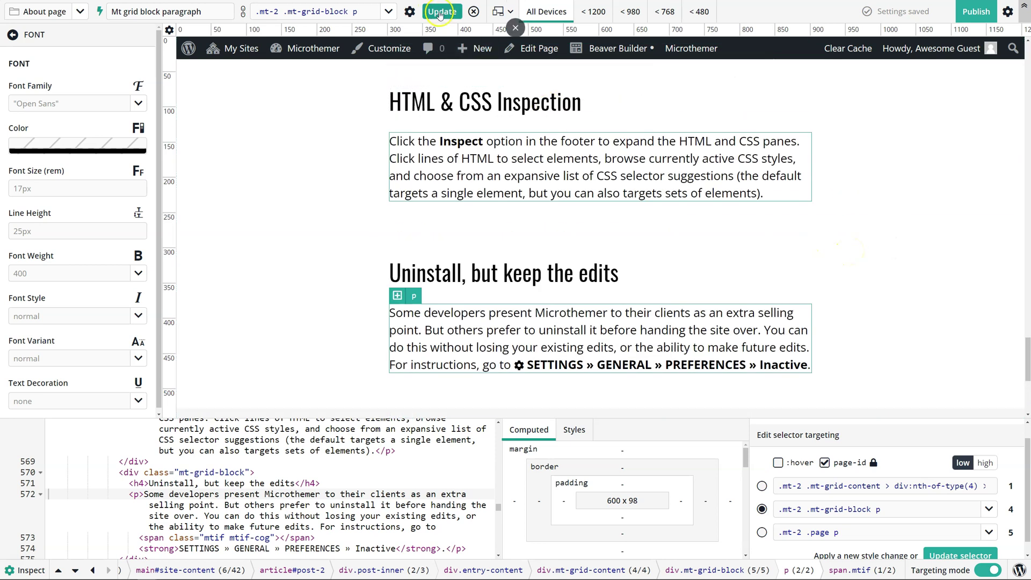
{"action": "left_click", "coordinate": [440, 13]}
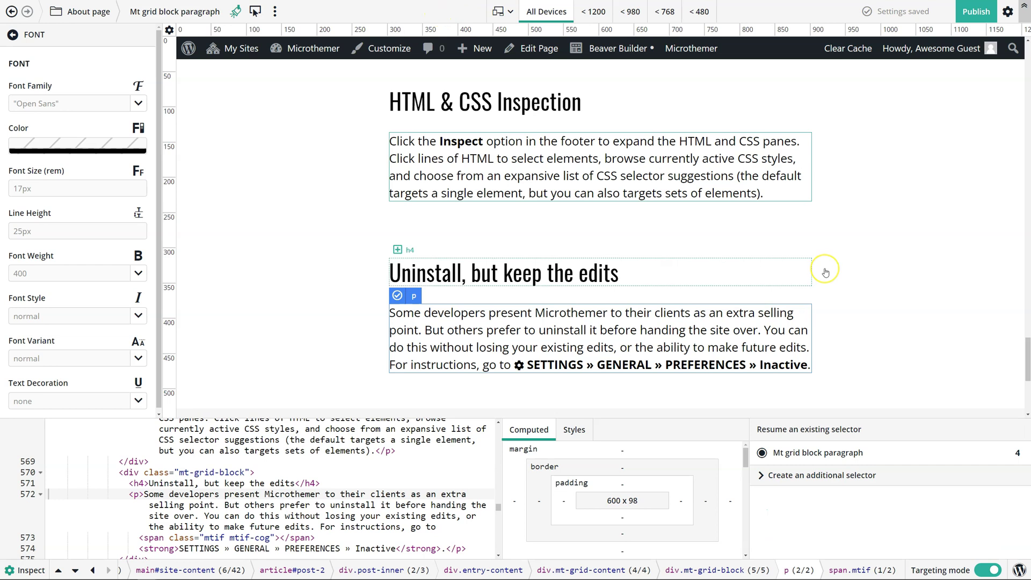
{"action": "left_click", "coordinate": [830, 274]}
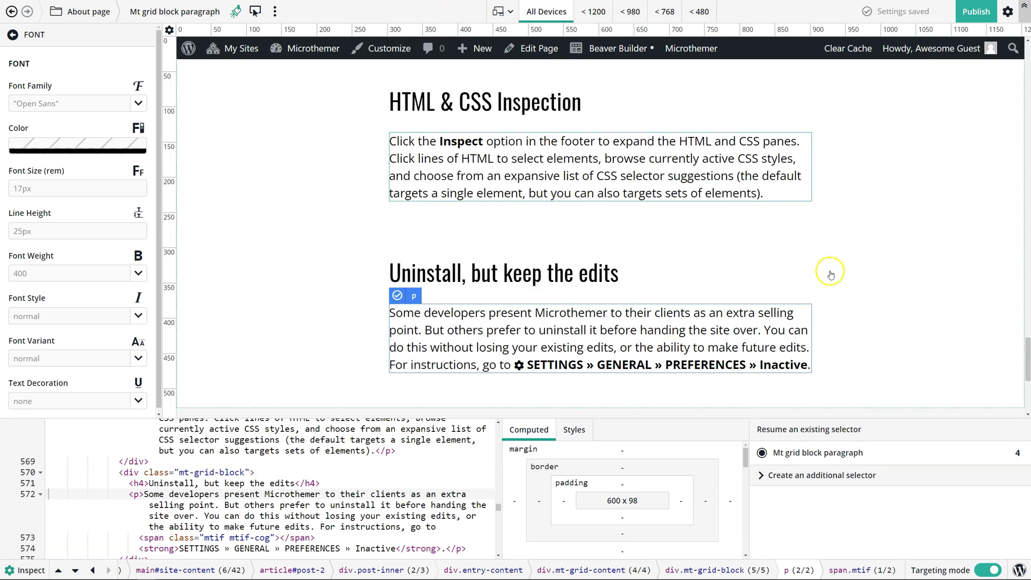